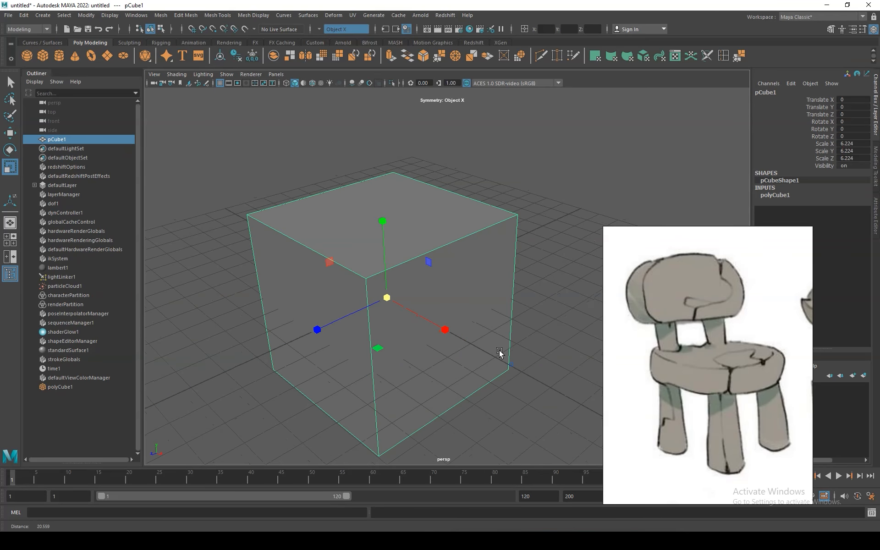
Flatten the cube to about 2.06 on Scale Y and raise it to about 5.92 on Translate Y
drag(414, 252, 427, 175)
key(w)
scroll(449, 208, up, 2)
alt+middle_drag(449, 209, 438, 264)
key(q)
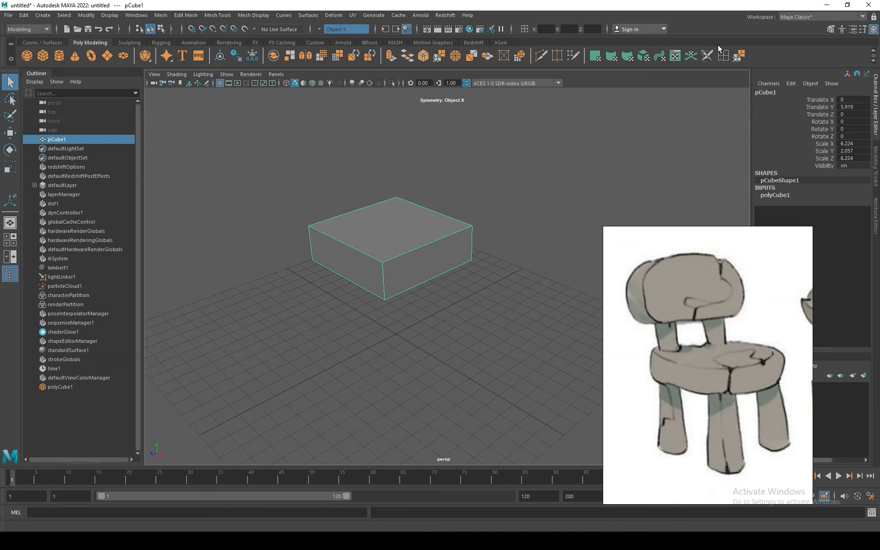
Turn symmetry off and insert an edge loop through the middle of the slab, running front to back
right_drag(477, 238, 356, 248)
key(space)
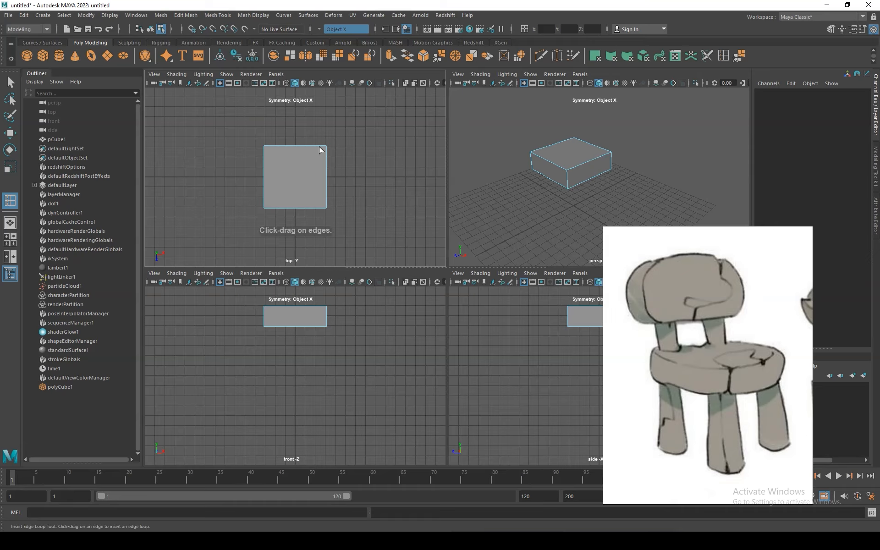
click(307, 208)
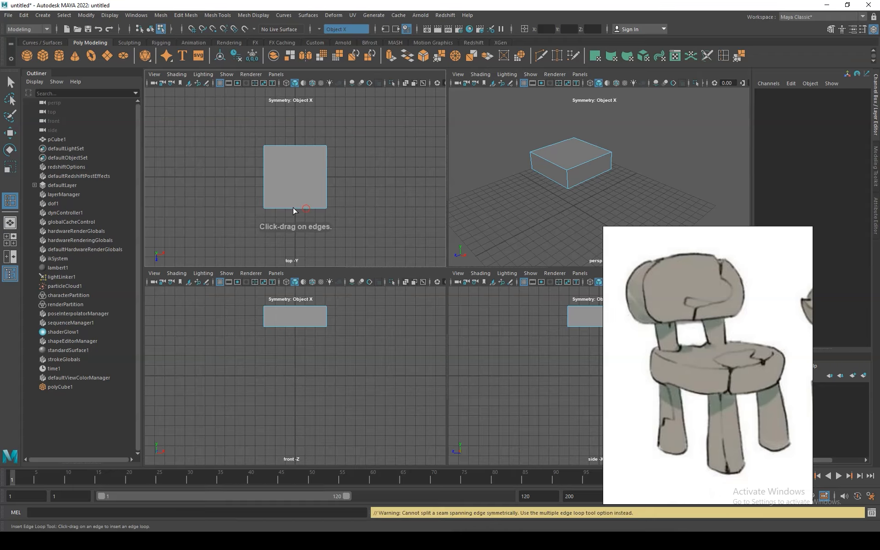
click(295, 209)
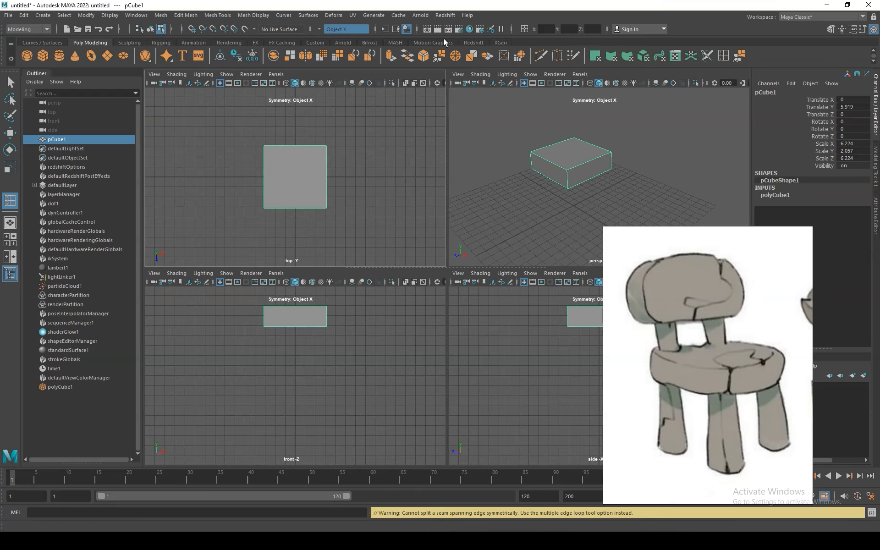
click(320, 30)
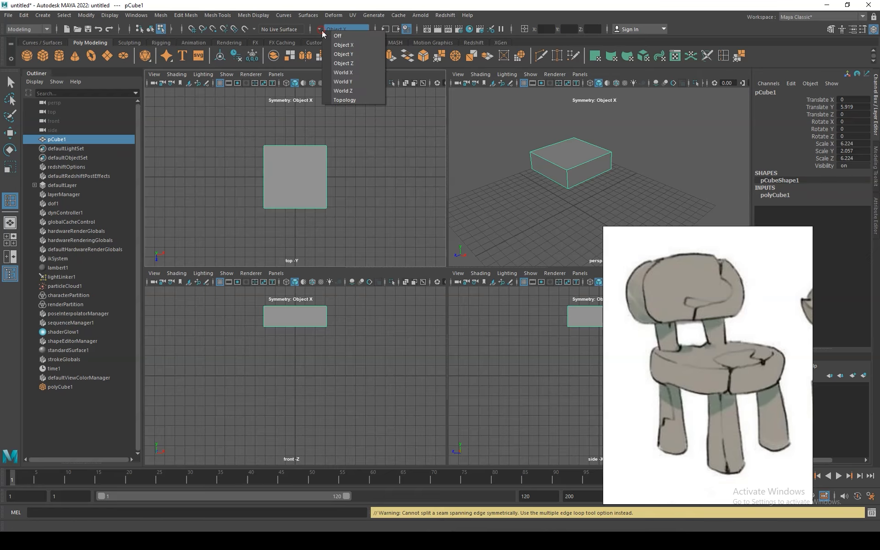
click(337, 36)
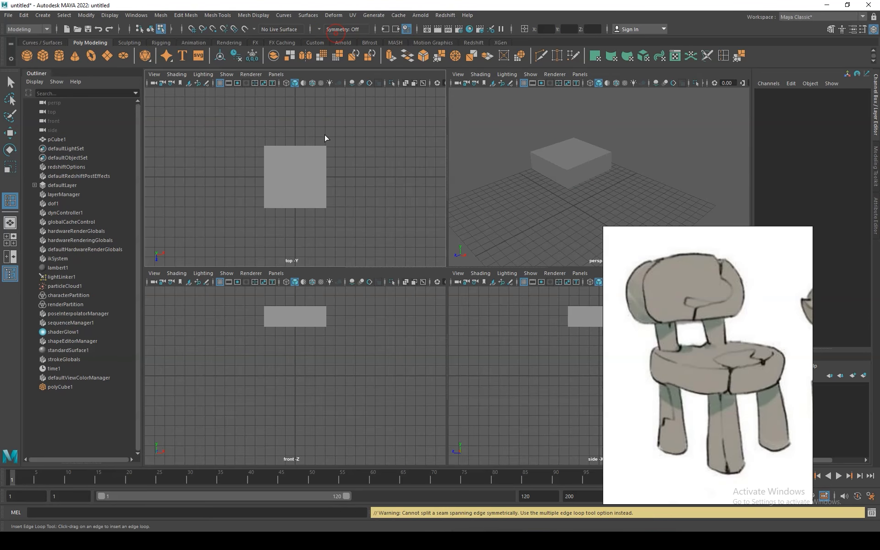
click(304, 145)
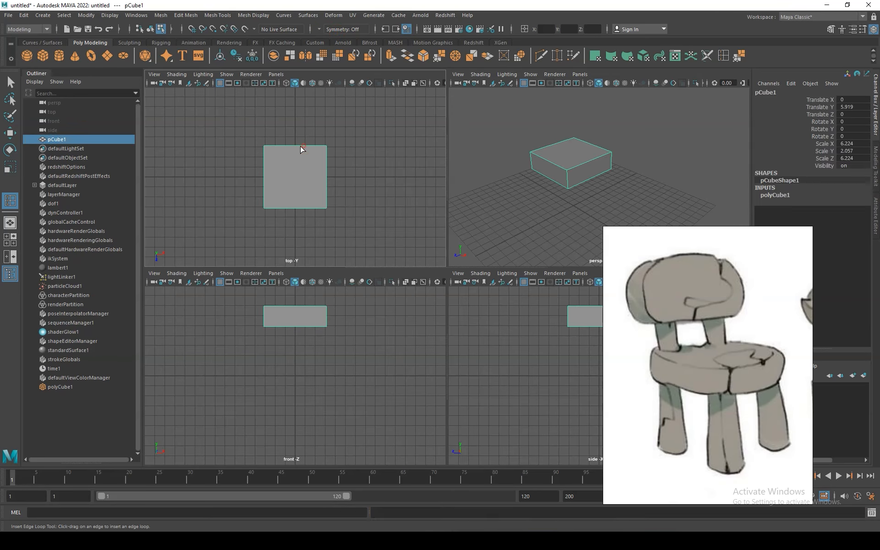
drag(299, 148, 295, 147)
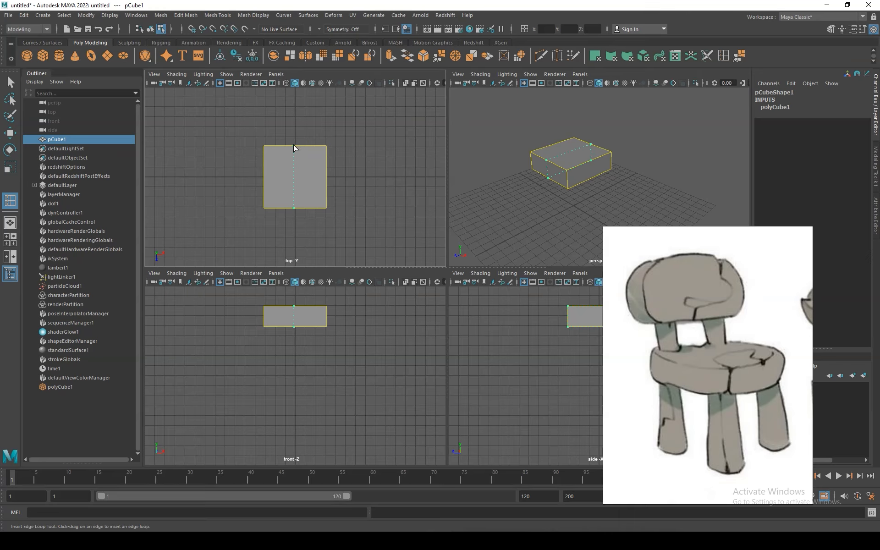
drag(295, 145, 296, 149)
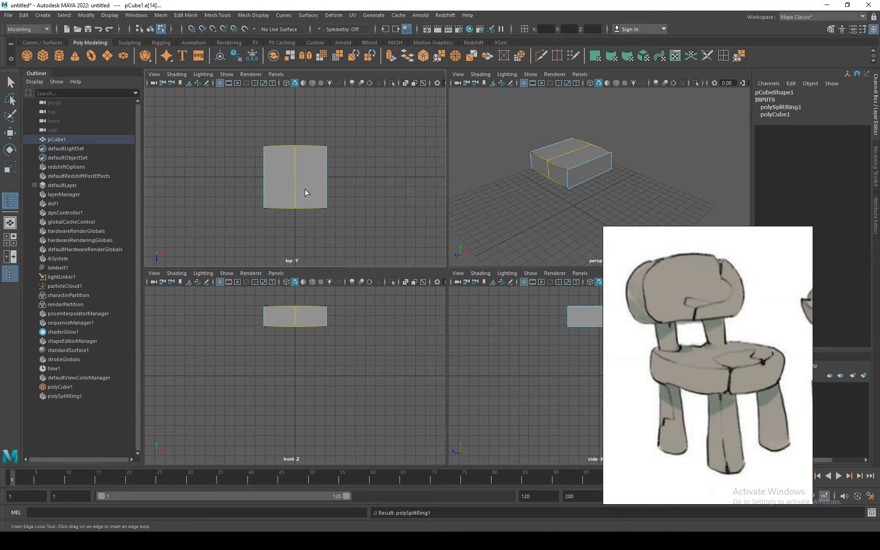
key(b)
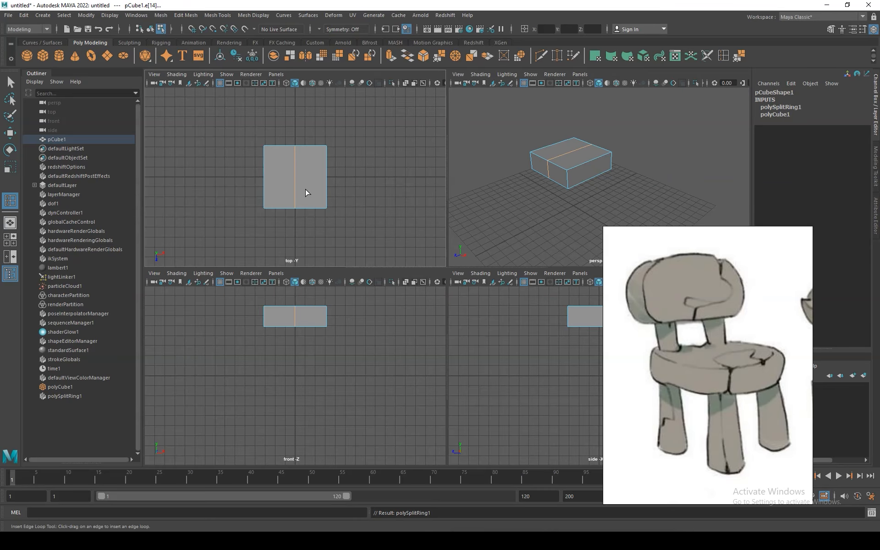
Centre the new edge loop by setting its vertices to 0 on X, and return to object mode
key(w)
right_drag(308, 170, 264, 171)
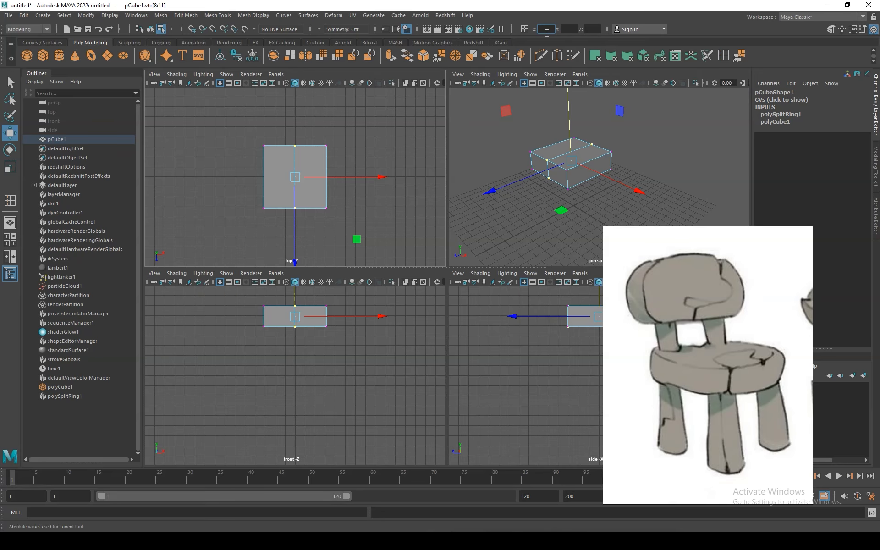
click(545, 29)
text(0)
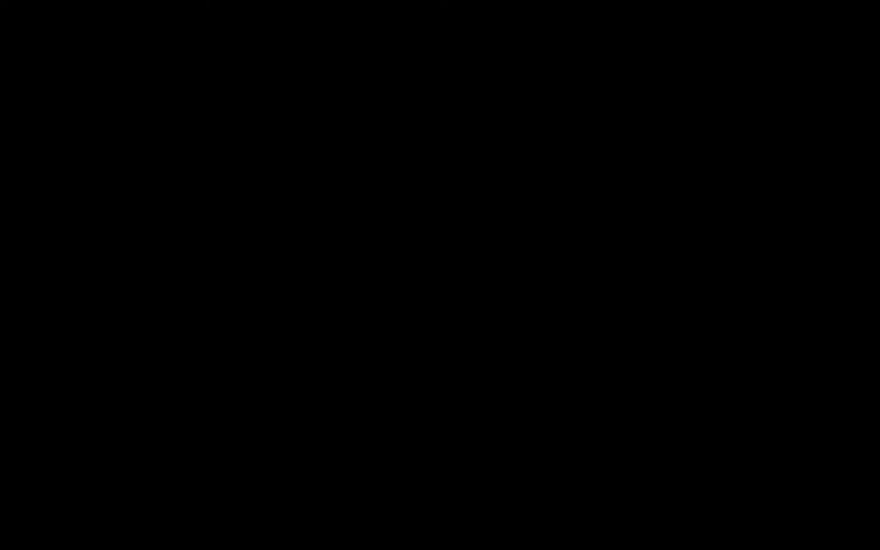
right_drag(560, 160, 581, 148)
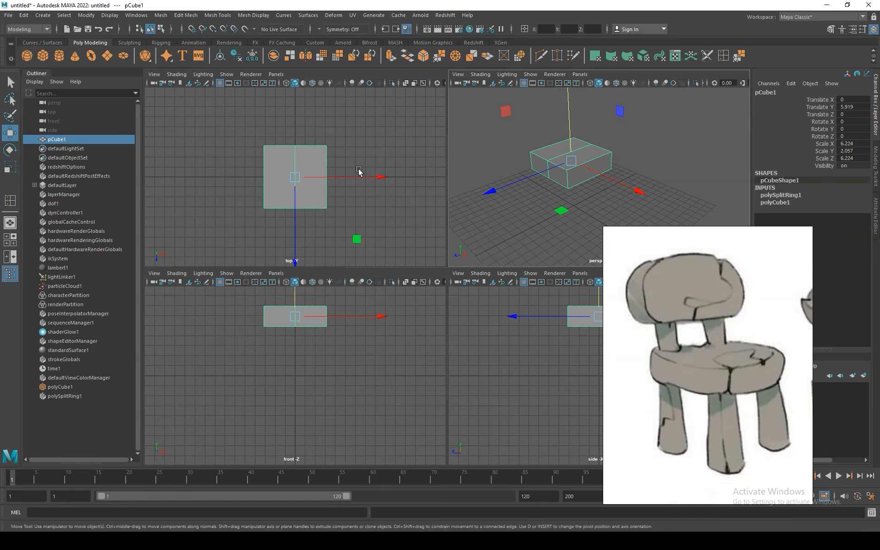
Set symmetry to Object X and select a back corner vertex of the slab together with its mirrored counterpart
right_drag(318, 165, 277, 164)
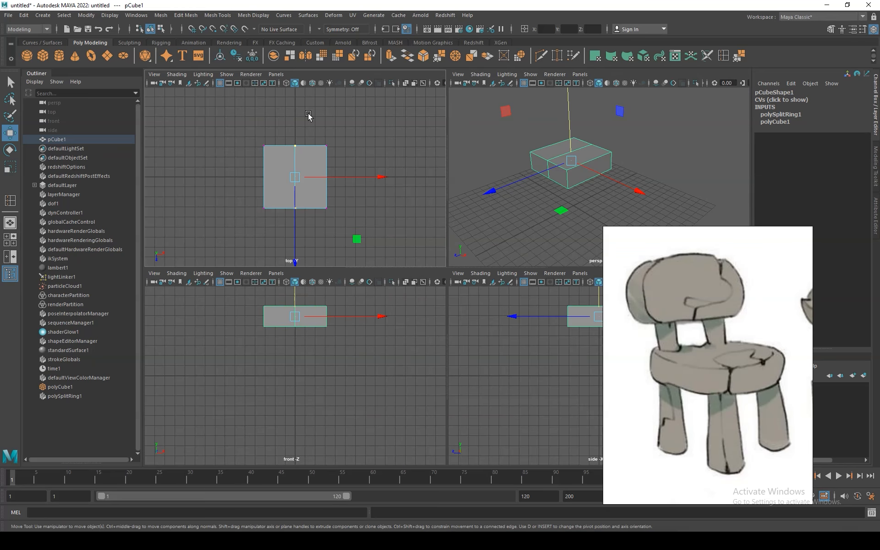
click(319, 30)
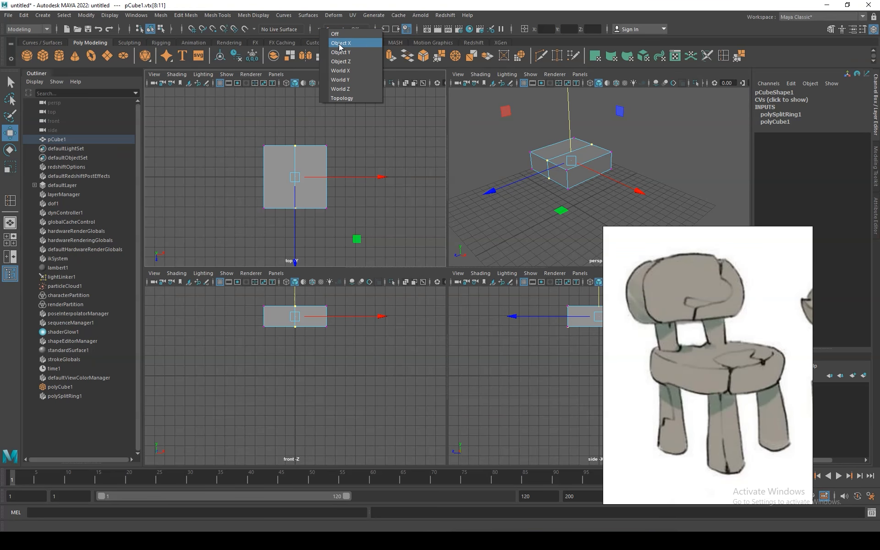
click(340, 43)
drag(320, 138, 332, 188)
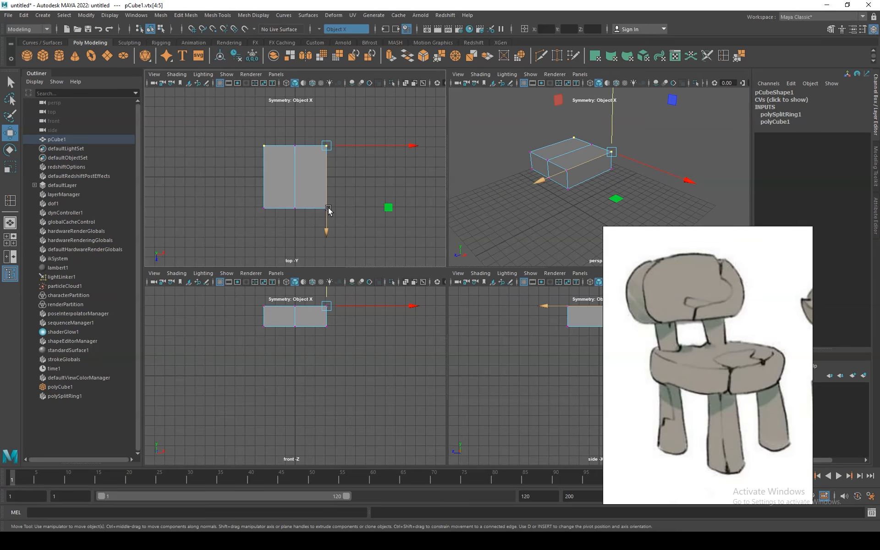
Lower the slab's centre loop vertices slightly in the perspective view and return to object mode
key(space)
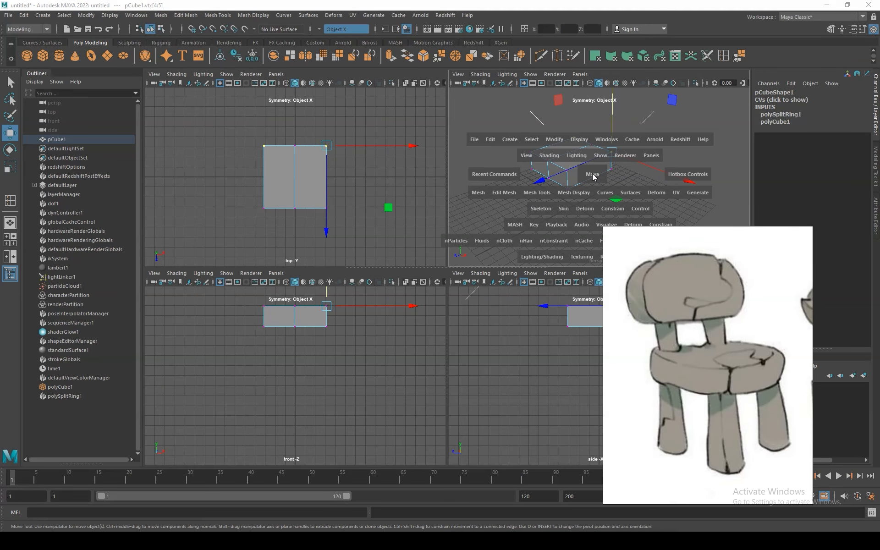
alt+drag(490, 228, 520, 191)
click(463, 238)
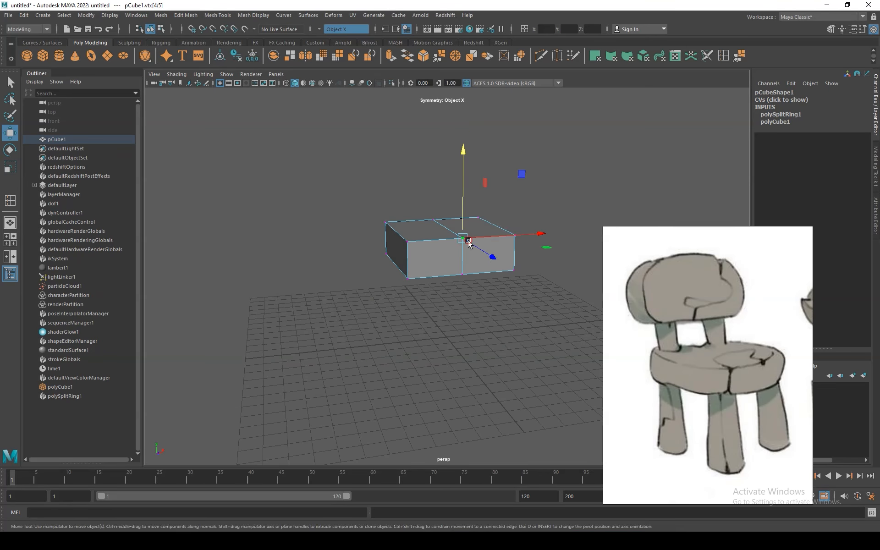
shift+double_click(468, 273)
drag(448, 169, 449, 169)
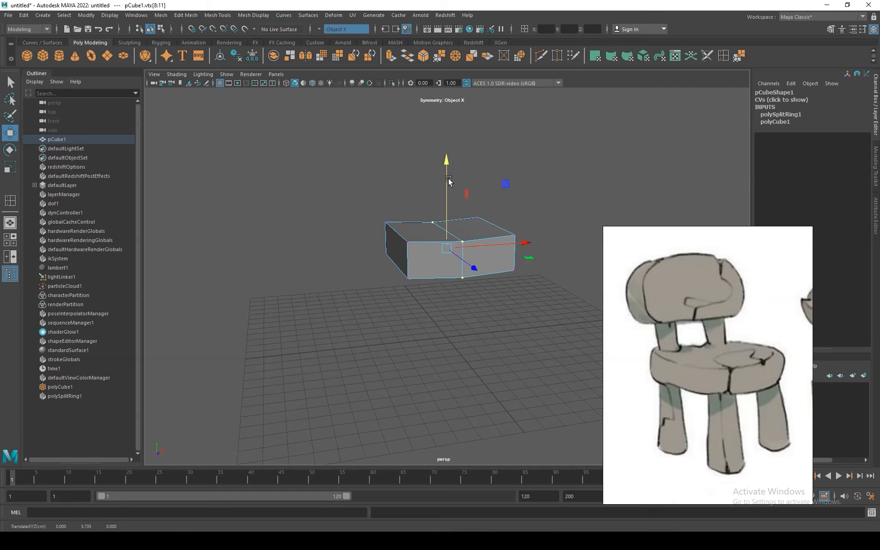
right_click(476, 228)
click(521, 204)
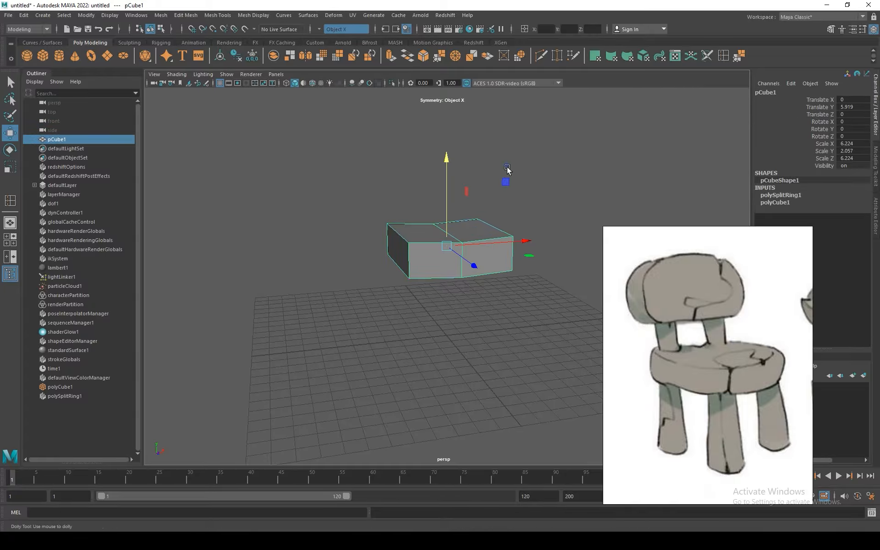
Bevel the edges around the slab's top and bottom faces with 2 segments
alt+right_drag(507, 166, 526, 212)
right_drag(458, 232, 480, 191)
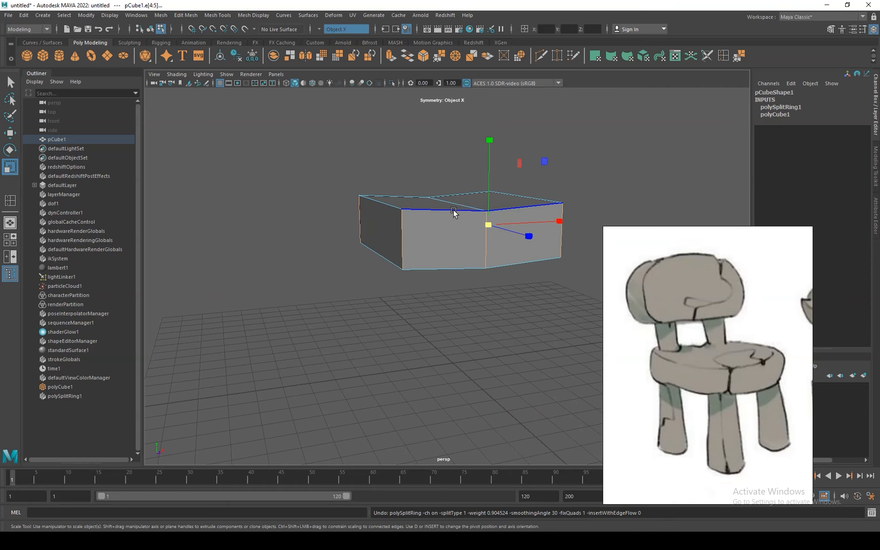
click(454, 211)
shift+click(399, 206)
shift+click(419, 266)
shift+click(407, 272)
alt+drag(542, 291, 477, 218)
key(ctrl+b)
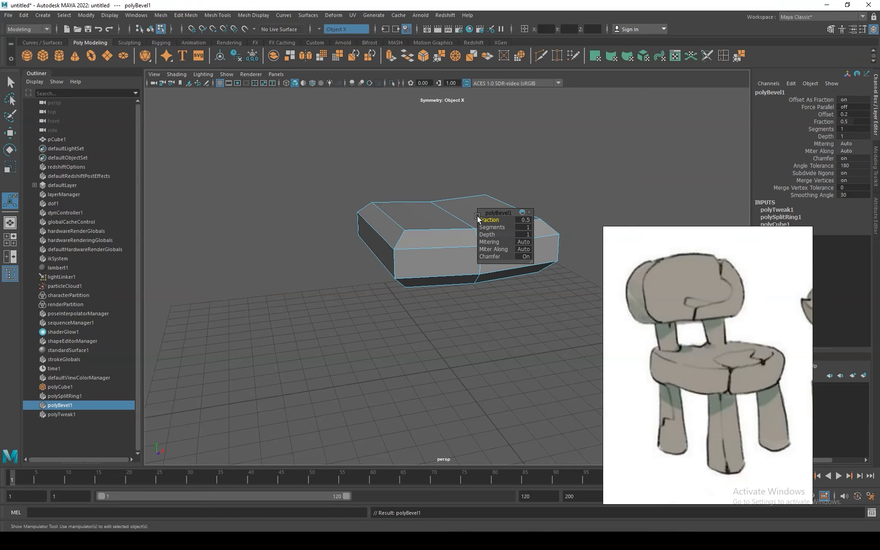
click(525, 227)
text(2)
key(Return)
mouse_move(452, 235)
alt+mouse_down()
mouse_move(448, 220)
mouse_move(414, 207)
mouse_move(403, 221)
mouse_move(417, 229)
mouse_move(415, 222)
mouse_move(345, 221)
mouse_move(351, 198)
mouse_move(435, 237)
alt+mouse_up()
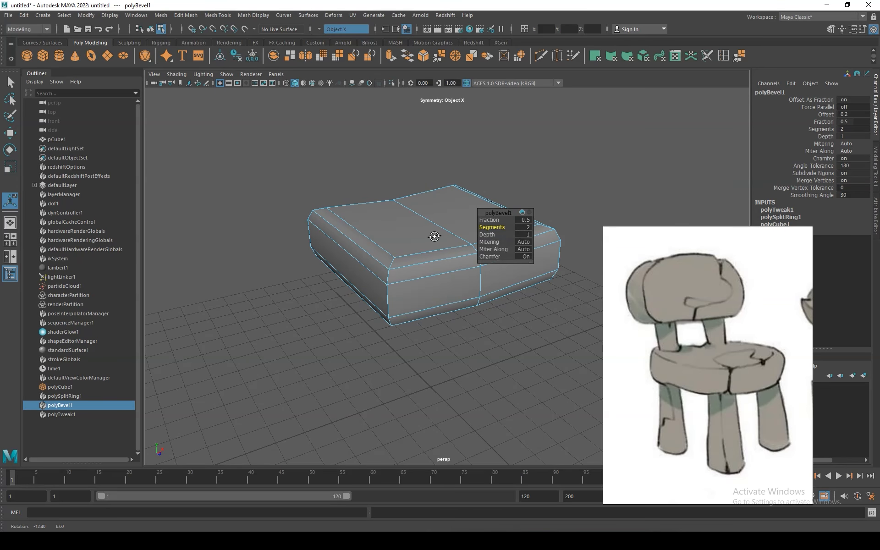
Turn on smooth preview and scale the seat to about 7.22 on X and 1.97 on Y
right_drag(418, 219, 454, 198)
key(3)
alt+drag(446, 209, 463, 255)
right_drag(463, 255, 452, 269)
key(r)
drag(433, 299, 421, 149)
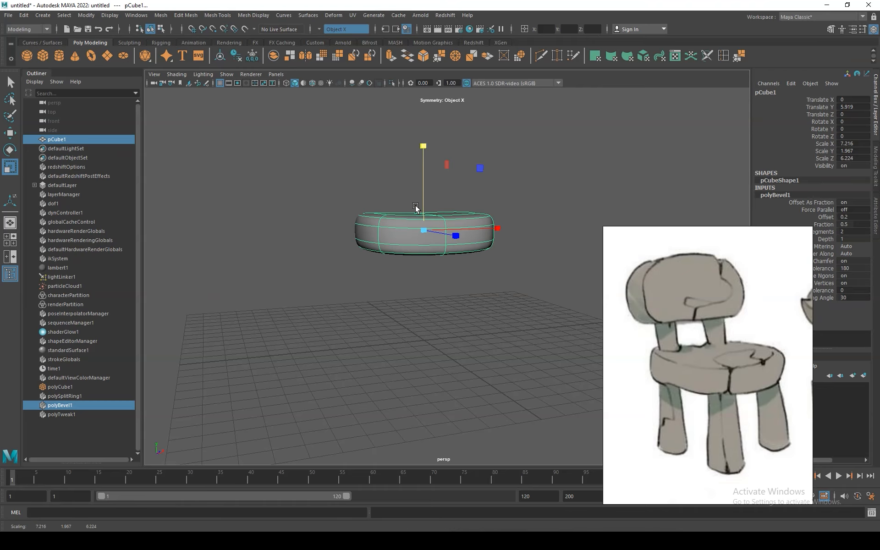
Lower the seat's top faces slightly with smooth preview off, then show the seat smoothed again in object mode
alt+drag(414, 196, 414, 225)
right_drag(393, 257, 396, 279)
click(396, 263)
key(1)
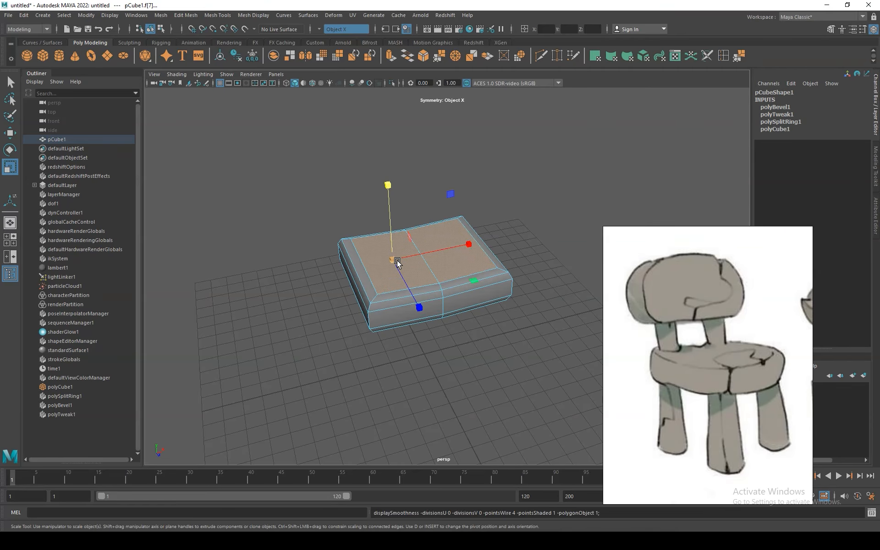
alt+drag(406, 258, 424, 218)
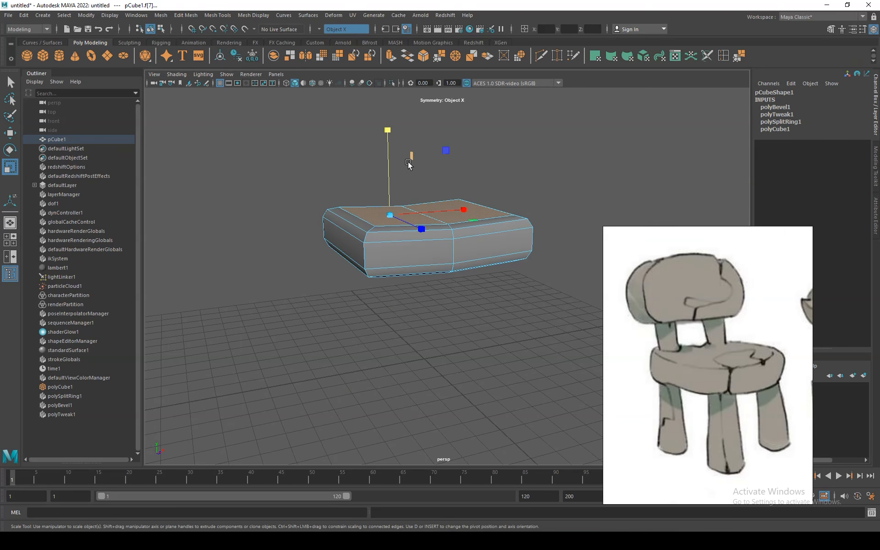
key(w)
click(389, 125)
right_drag(403, 235, 459, 202)
key(3)
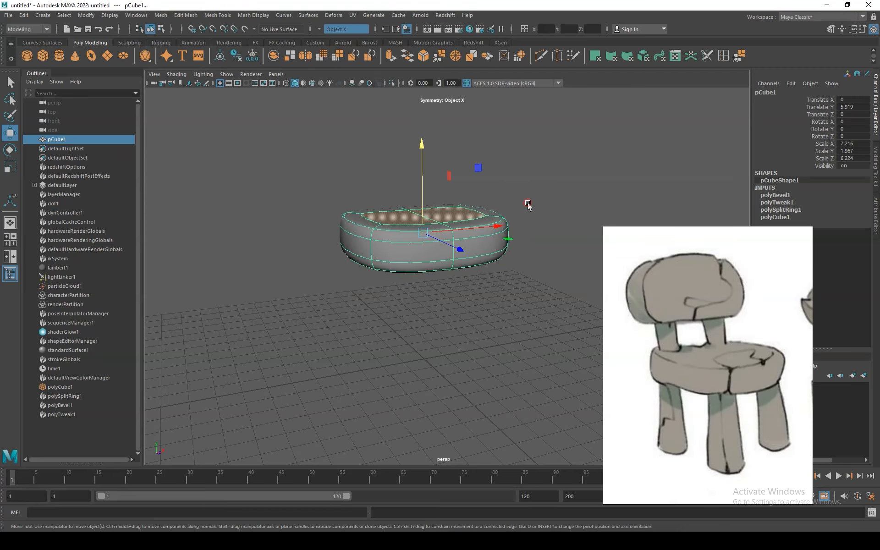
click(522, 216)
Move the seat's centre edge loop forward to about 0.62 on Z, then return to object mode and deselect the seat
mouse_move(542, 243)
alt+mouse_down()
mouse_move(514, 196)
mouse_move(533, 201)
mouse_move(529, 237)
alt+mouse_up()
right_drag(428, 281, 429, 256)
click(447, 340)
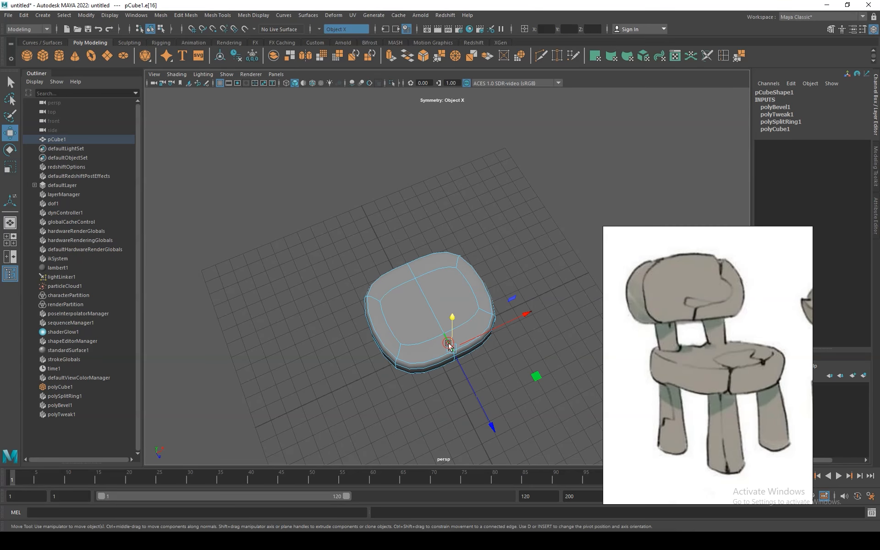
double_click(443, 333)
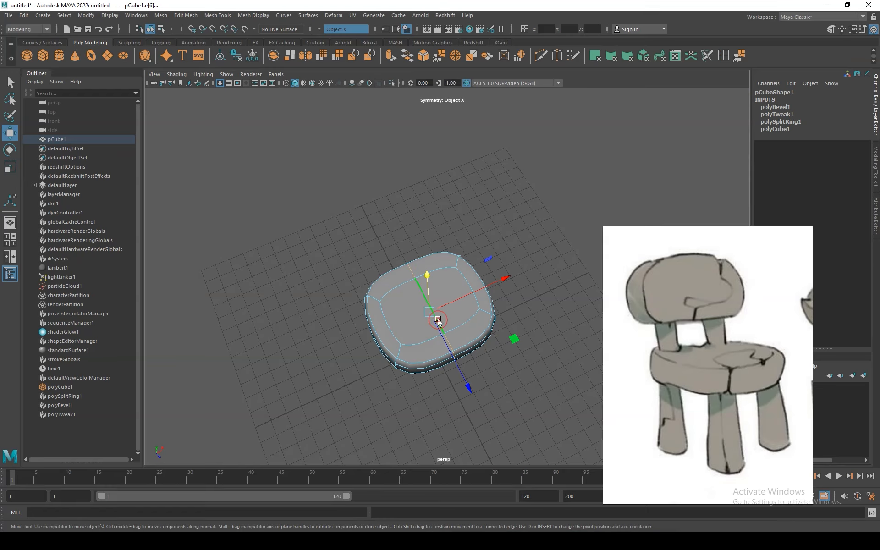
drag(455, 361, 461, 364)
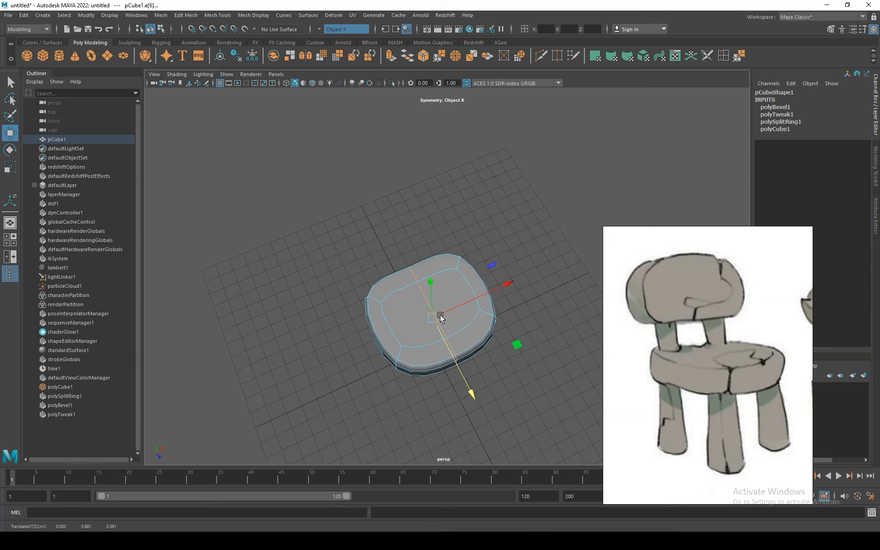
key(space)
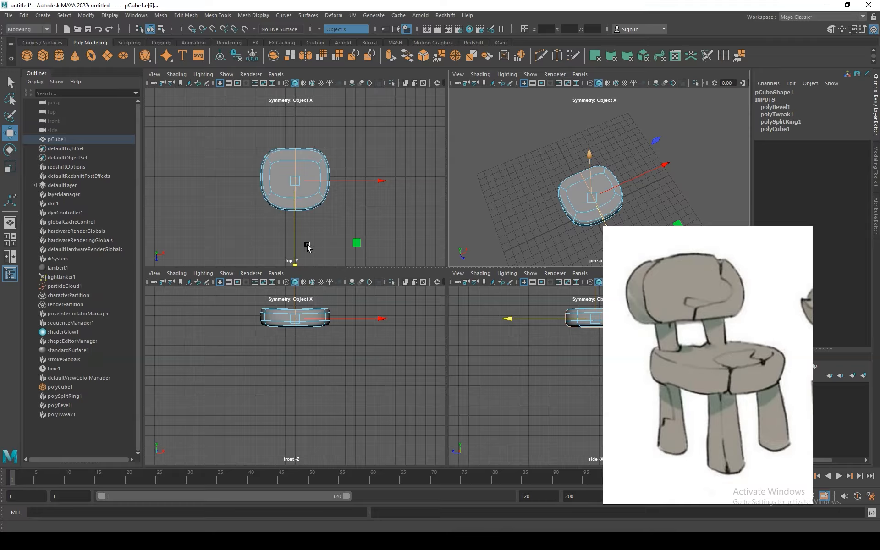
drag(296, 233, 296, 236)
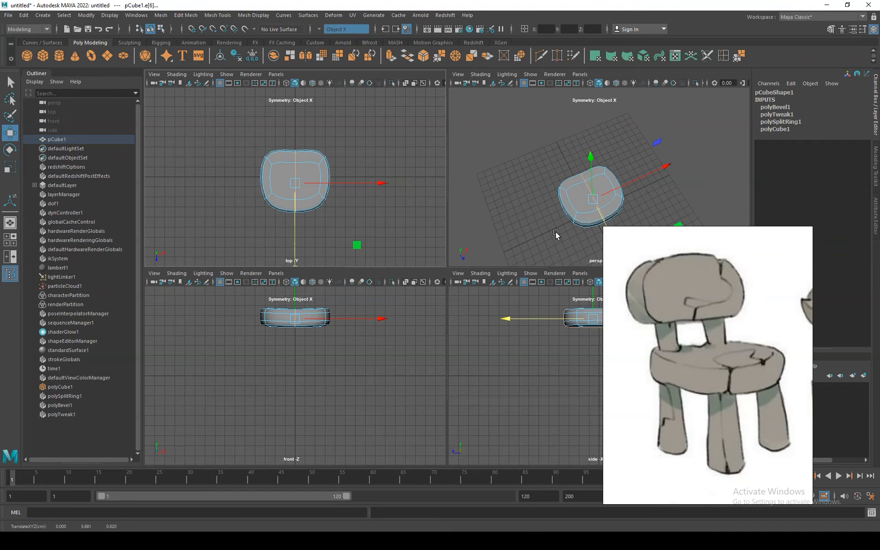
key(space)
right_drag(465, 269, 507, 253)
alt+drag(505, 292, 516, 261)
alt+drag(529, 296, 536, 334)
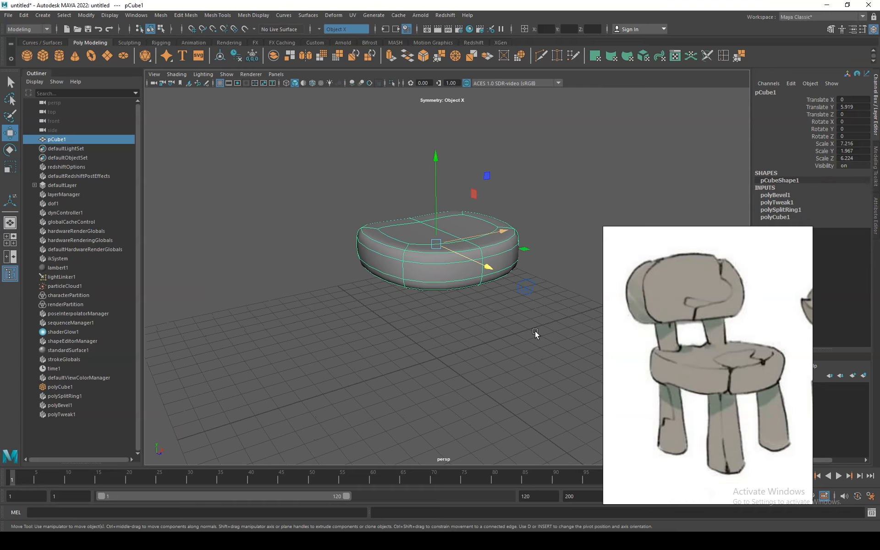
click(536, 318)
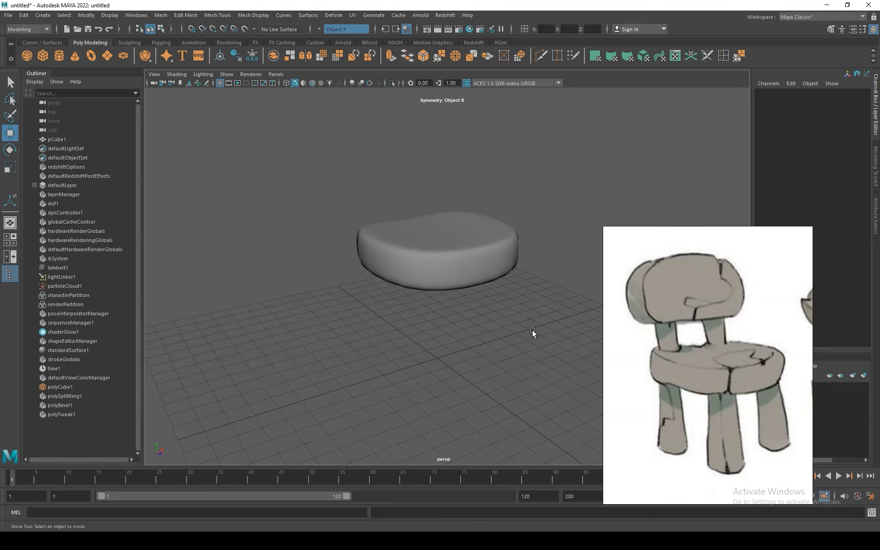
alt+drag(538, 309, 523, 283)
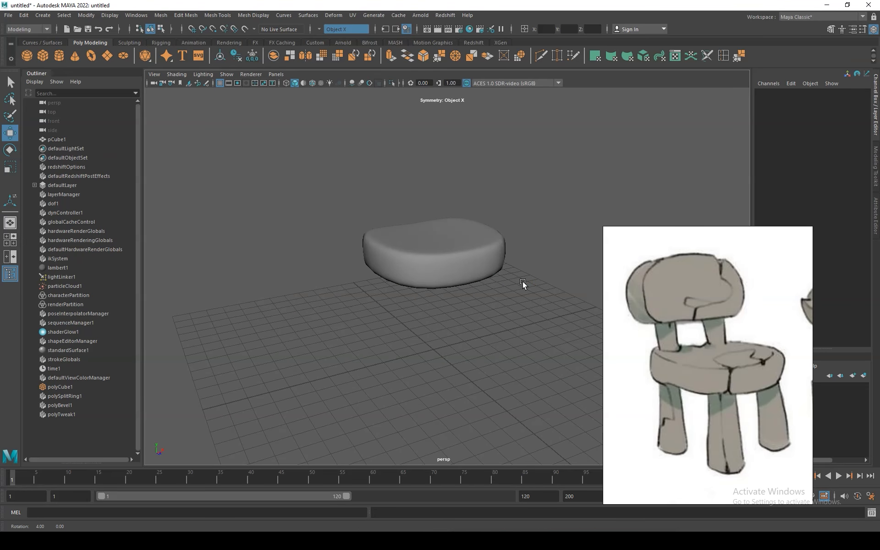
Create a cube beneath the seat, scale it to about 3 on Y and raise it to about 1.5 on Y as a leg
click(455, 237)
shift+right_drag(504, 298, 507, 335)
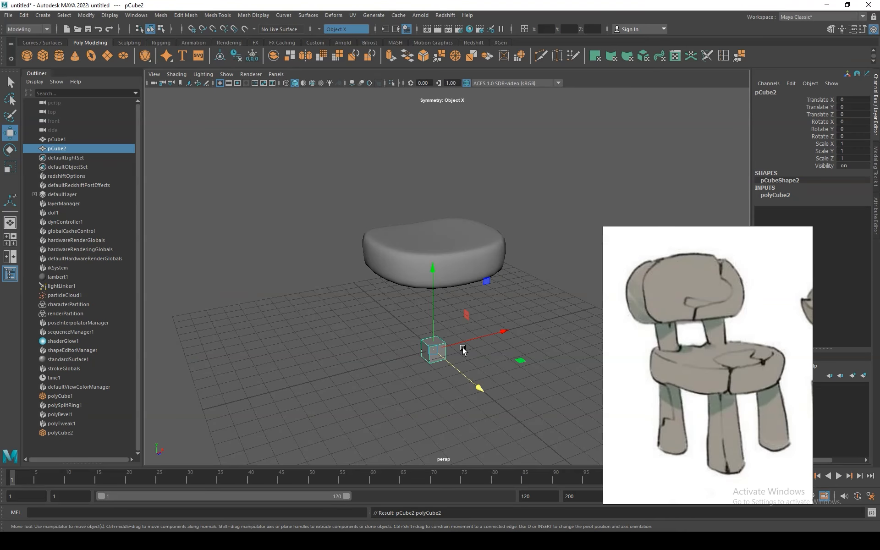
key(r)
drag(432, 272, 429, 120)
key(w)
drag(433, 301, 442, 318)
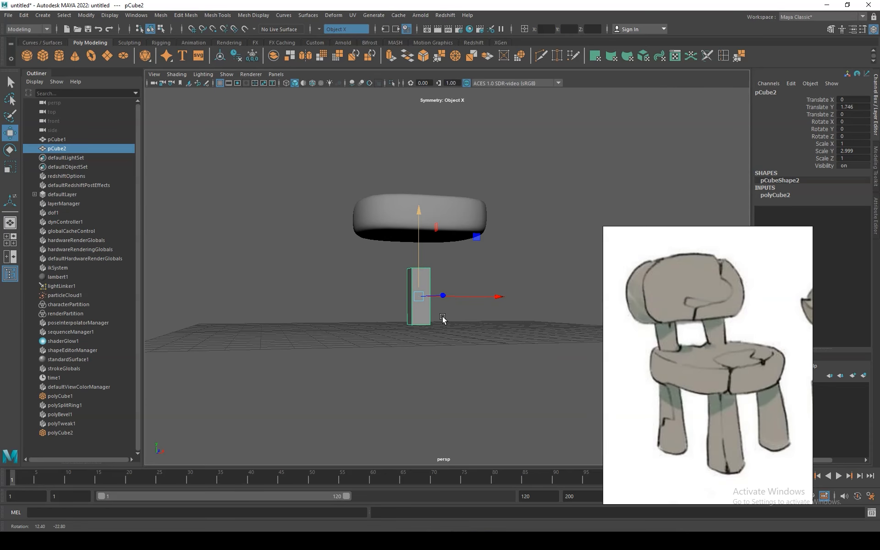
drag(414, 259, 416, 264)
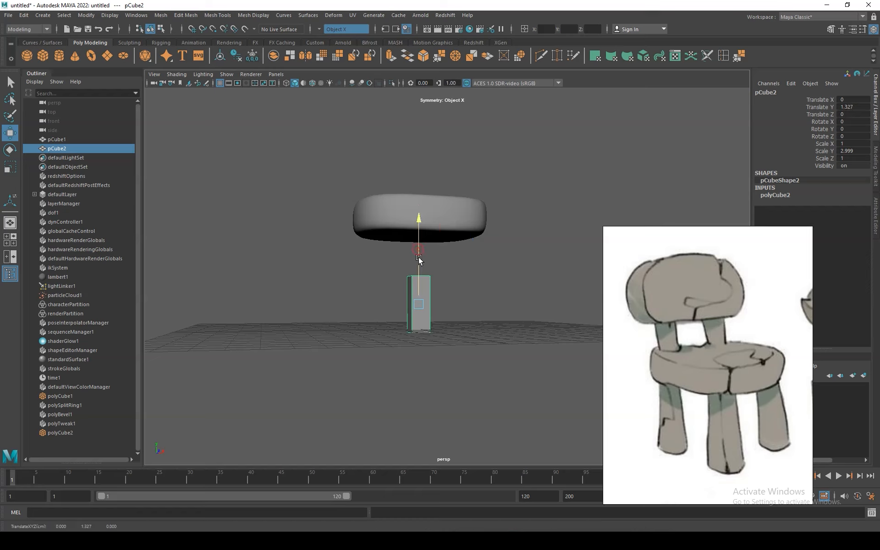
Raise the leg's top vertices to make it slightly taller
right_click(425, 284)
right_drag(425, 284, 380, 284)
drag(402, 264, 454, 280)
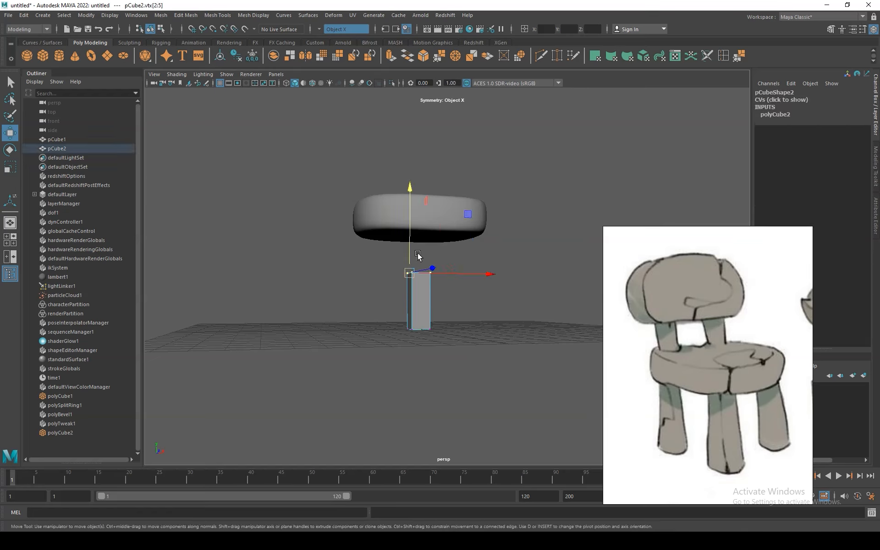
drag(410, 240, 424, 216)
Return to object mode and lower the seat to about 5.09 on Y so it rests on the leg
alt+drag(463, 295, 457, 266)
right_drag(448, 246, 509, 228)
click(474, 237)
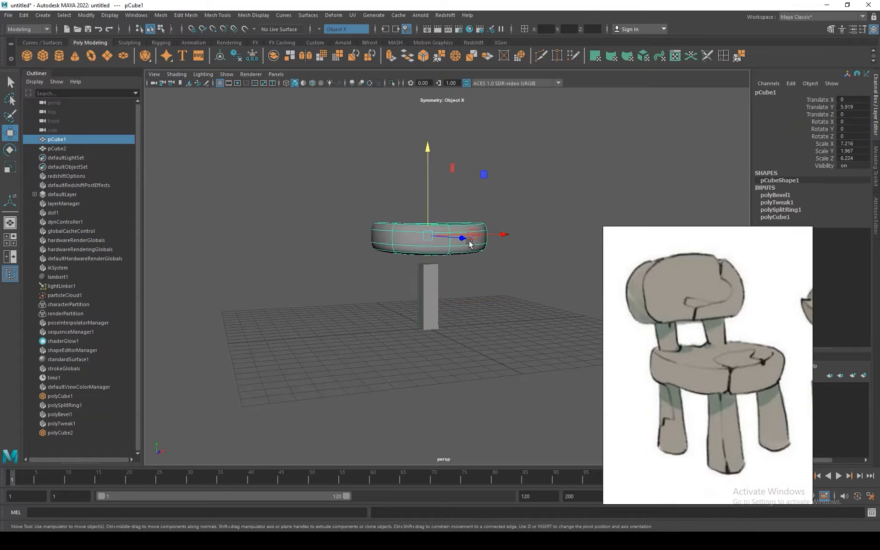
drag(426, 198, 426, 207)
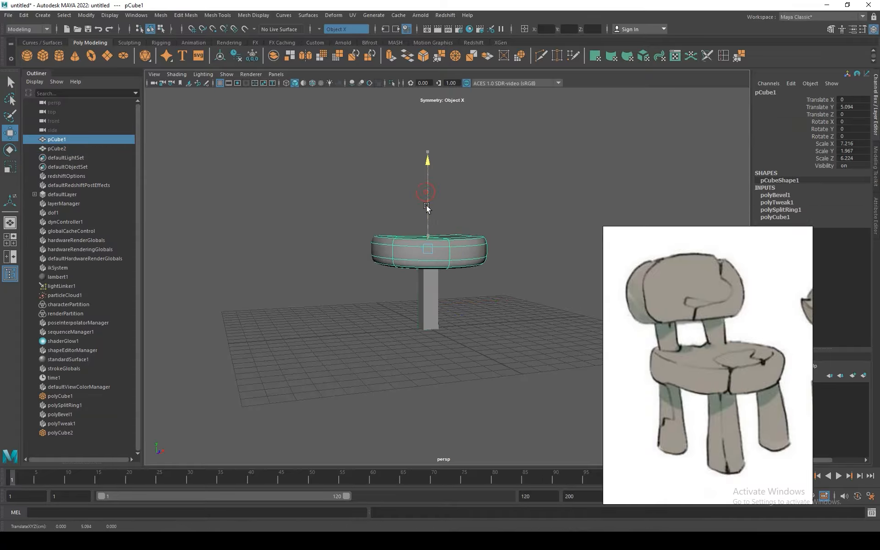
Position the leg under a front corner of the seat at about 1.94 on X and 1.92 on Z, checking against a wireframe top view
alt+drag(461, 290, 474, 301)
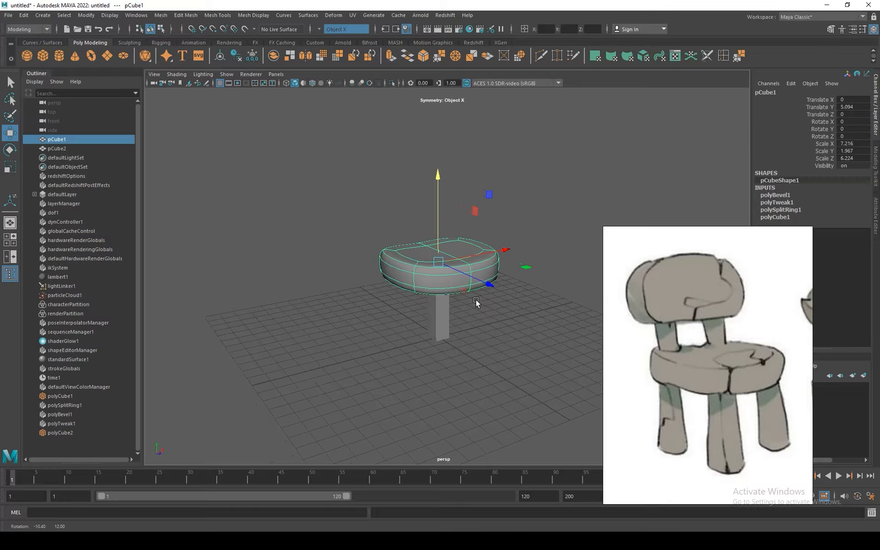
click(450, 316)
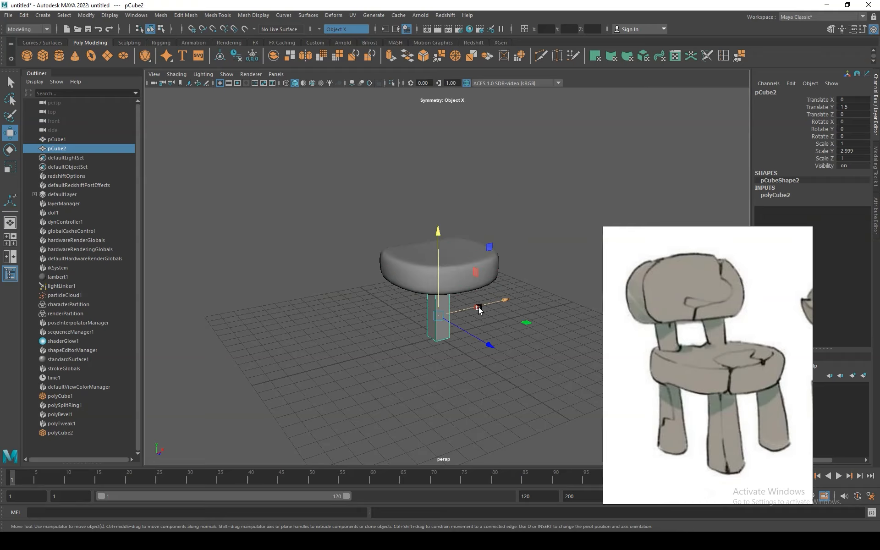
drag(473, 310, 501, 303)
key(space)
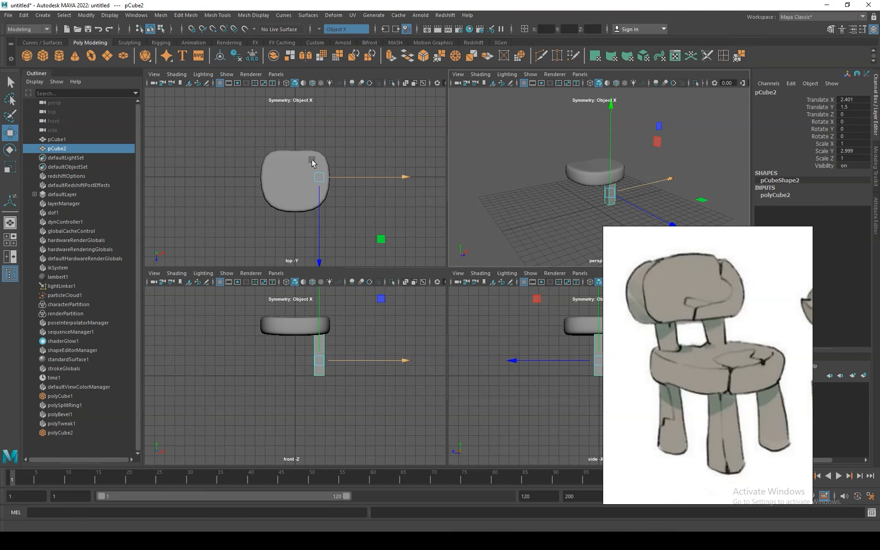
key(4)
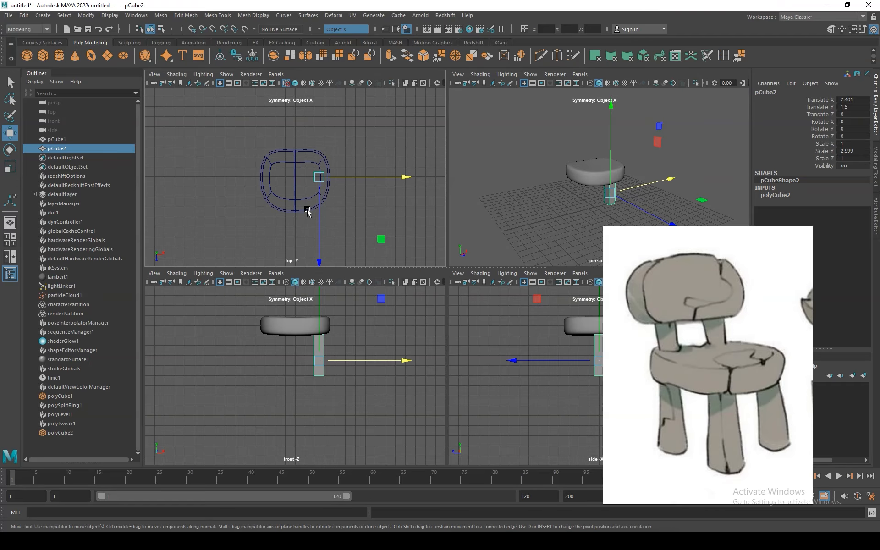
drag(319, 220, 320, 240)
drag(350, 200, 375, 208)
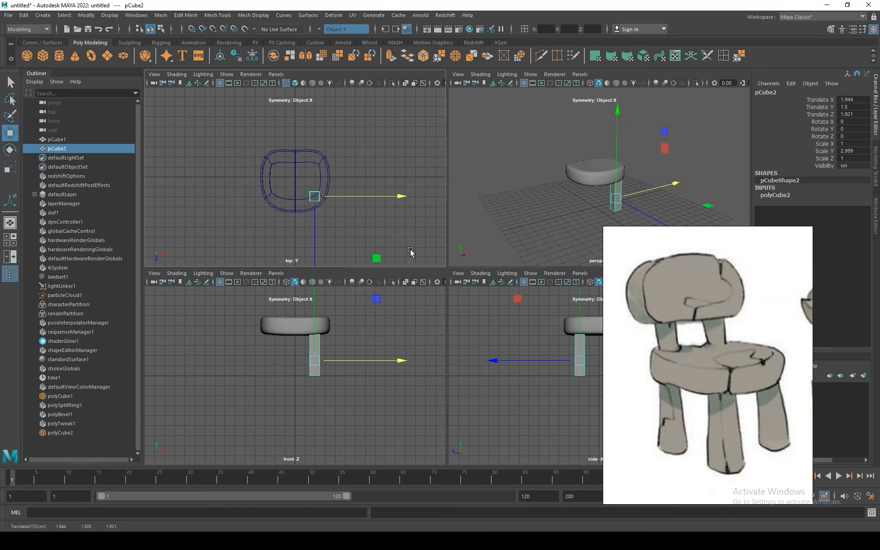
key(space)
Scale up the leg's bottom face so the leg widens toward the floor
alt+drag(565, 219, 486, 267)
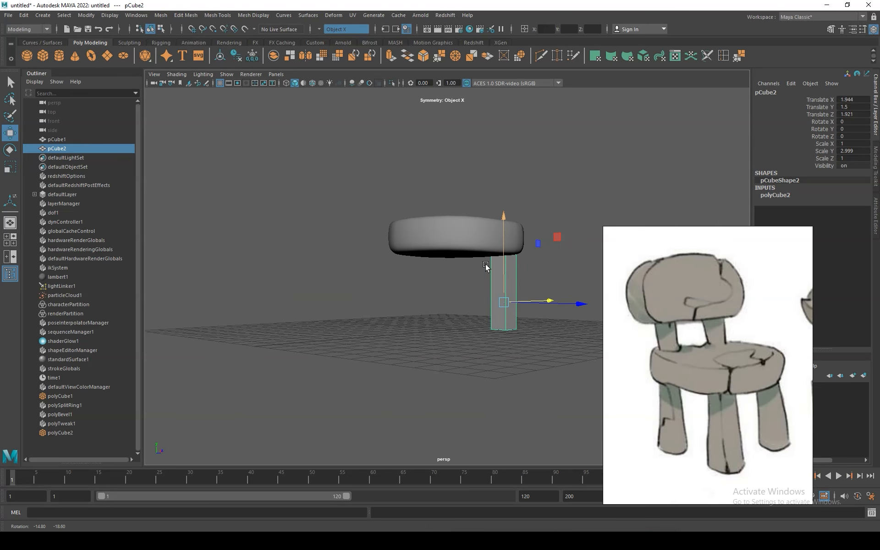
alt+drag(487, 271, 482, 276)
right_click(484, 268)
click(483, 289)
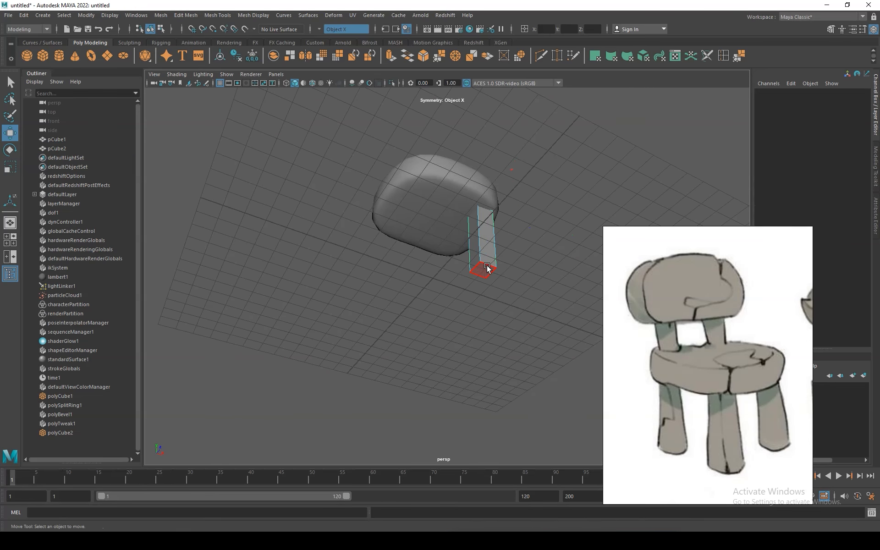
click(484, 270)
key(r)
alt+drag(484, 271, 440, 276)
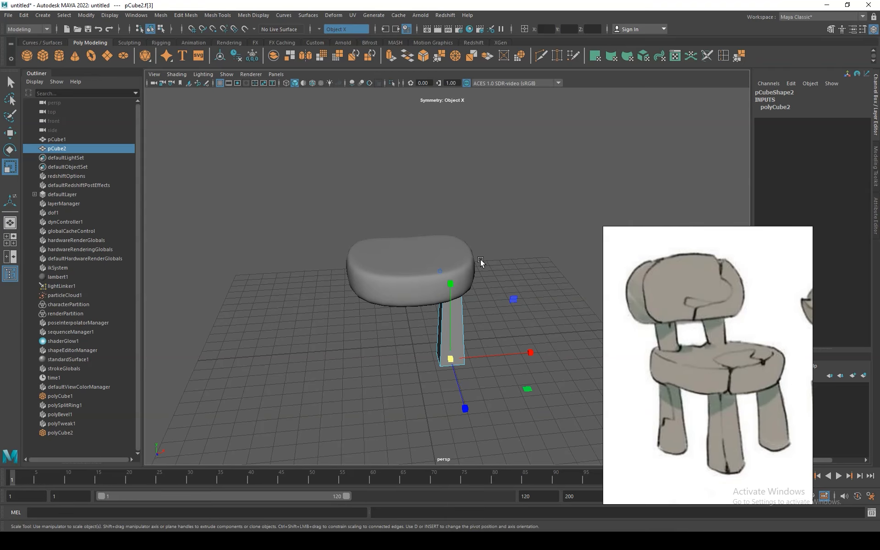
Return to object mode and shift the leg to about 1.92 on X
right_drag(469, 276, 481, 263)
mouse_move(476, 298)
alt+mouse_down()
mouse_move(424, 287)
mouse_move(471, 294)
alt+mouse_up()
key(w)
drag(474, 329, 474, 328)
Insert edge loops near the leg's top and bottom ends with smooth preview on, then return to object mode
alt+drag(482, 308, 480, 307)
alt+middle_drag(470, 288, 426, 249)
alt+right_drag(426, 249, 502, 309)
alt+drag(503, 308, 420, 332)
key(3)
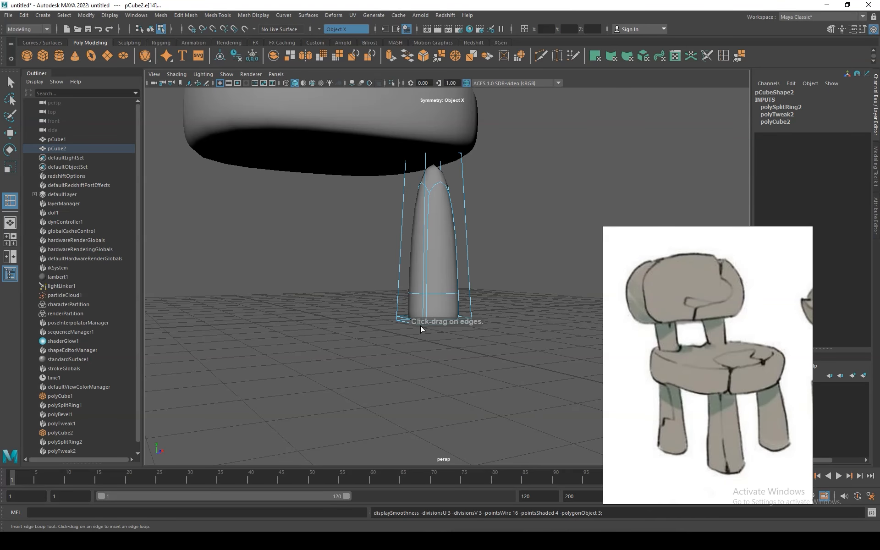
drag(463, 160, 464, 155)
alt+drag(482, 286, 467, 314)
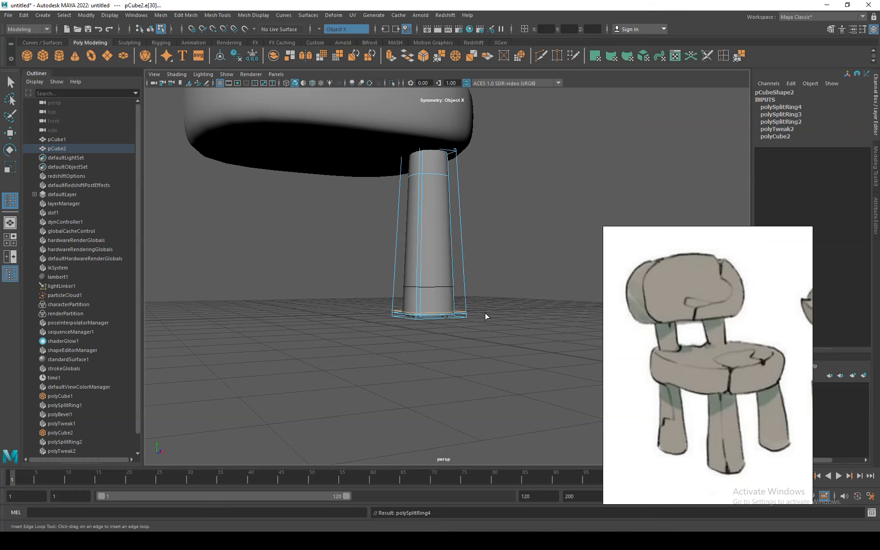
right_drag(429, 232, 472, 213)
key(w)
click(491, 222)
In the side view, tilt the leg to about -3.65 on Rotate X and move it to about 1.7 on Y and 2.35 on Z
mouse_move(491, 222)
alt+mouse_down()
mouse_move(497, 239)
mouse_move(480, 215)
alt+mouse_up()
click(456, 310)
key(space)
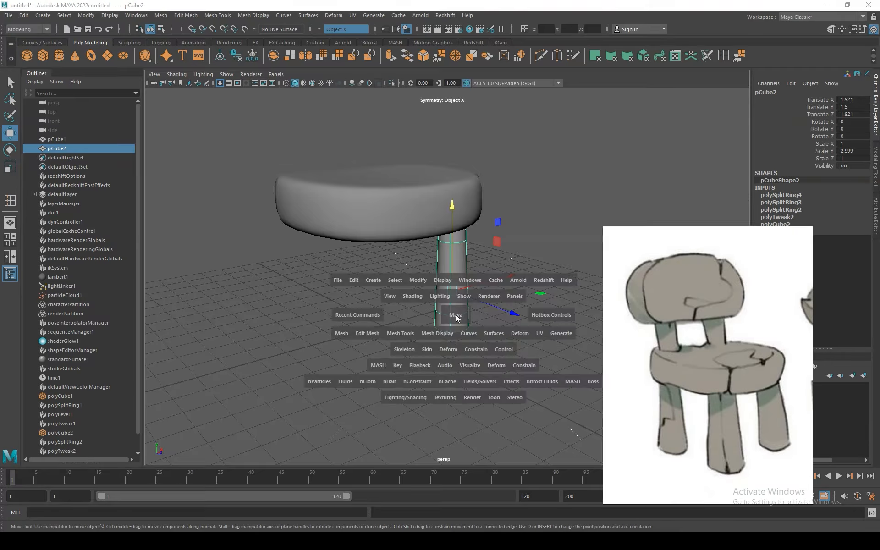
key(space)
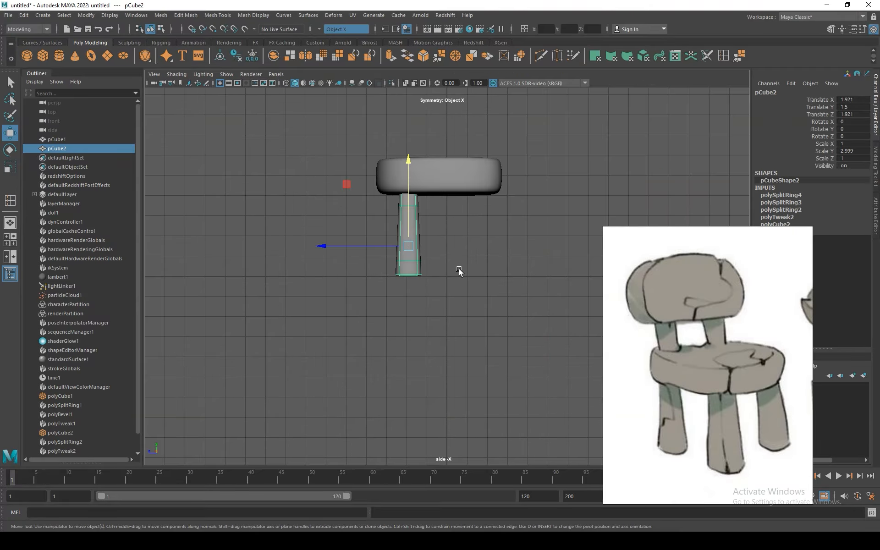
key(e)
drag(499, 250, 482, 270)
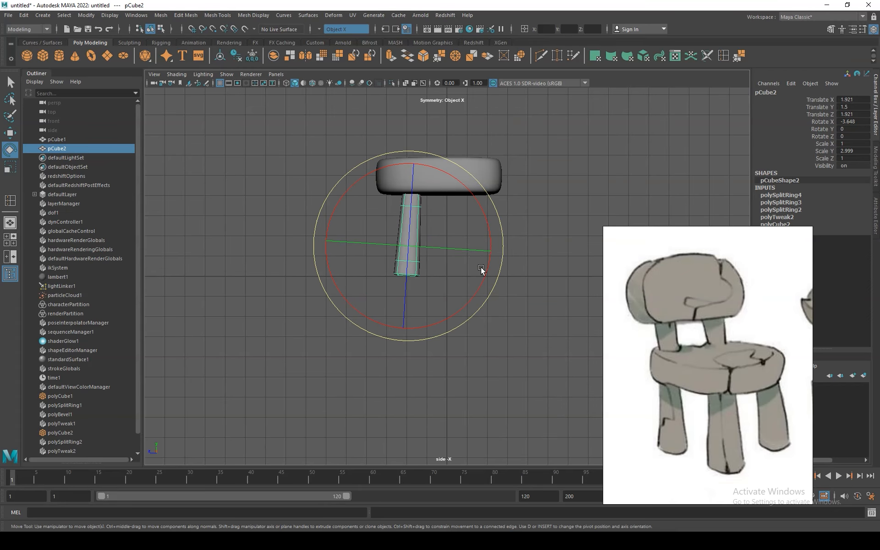
key(w)
drag(359, 244, 344, 250)
drag(399, 207, 398, 203)
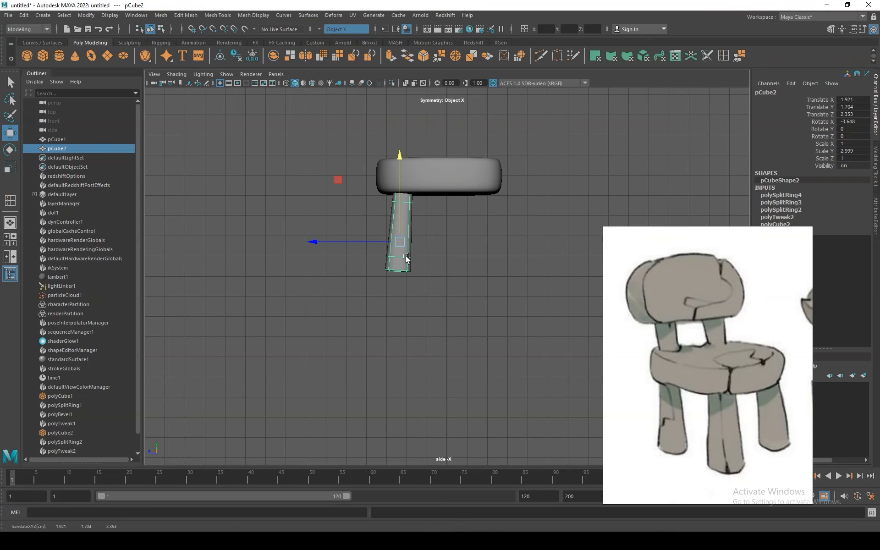
Splay the leg sideways to rotations of about -3.95, 0.79 and 2.96, and move it to about 2.04 on X
key(space)
key(space)
mouse_move(458, 275)
alt+mouse_down()
mouse_move(491, 286)
mouse_move(495, 274)
mouse_move(460, 284)
alt+mouse_up()
key(e)
key(w)
key(space)
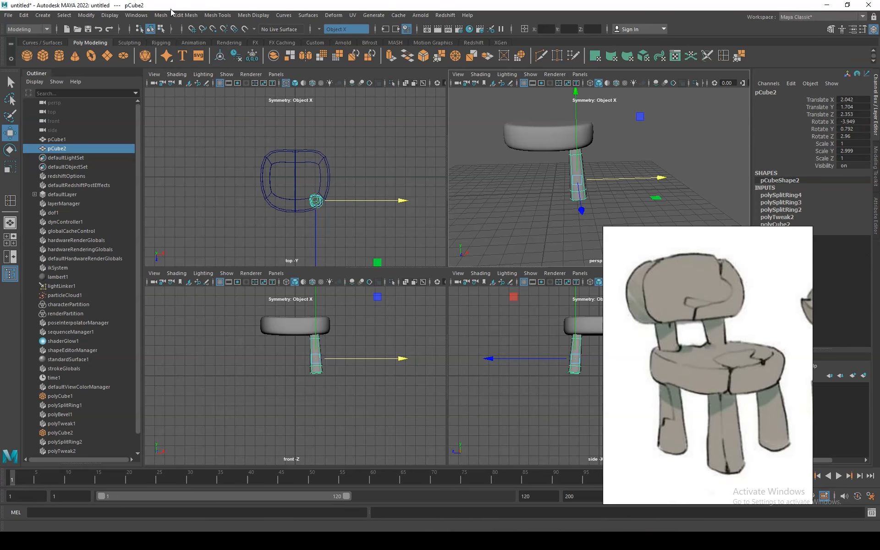
Freeze the leg's transformations, delete its history and centre its pivot
click(252, 56)
click(236, 55)
click(220, 56)
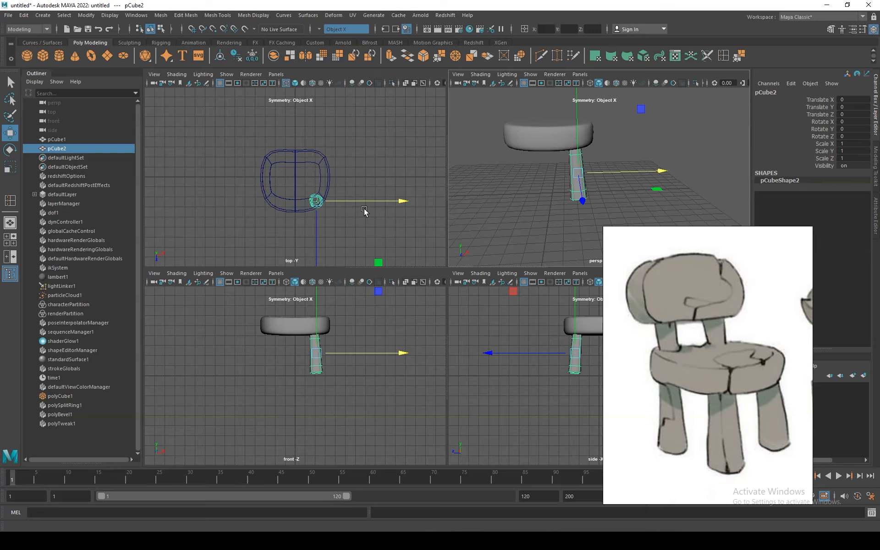
Duplicate the leg, move the copy's pivot to the seat's centreline and mirror it with Scale X at -1
key(ctrl+d)
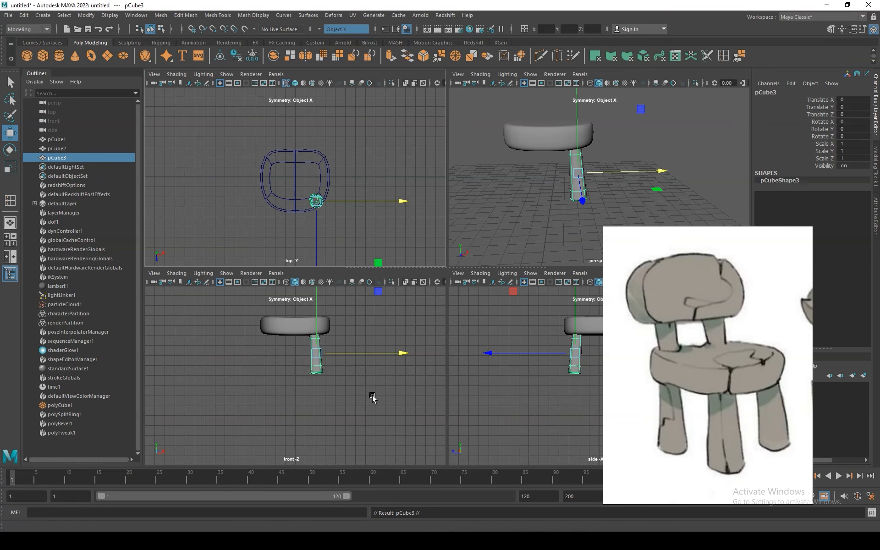
alt+right_drag(299, 358, 359, 416)
key(d)
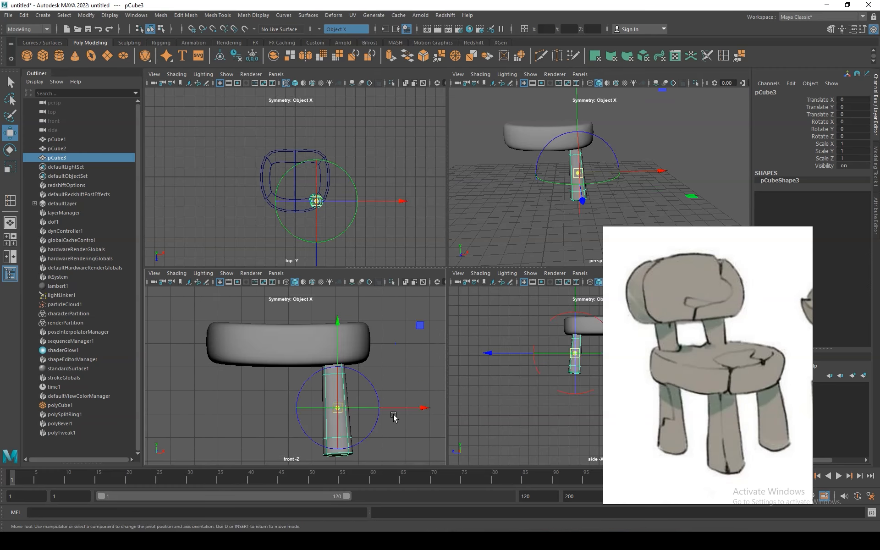
drag(413, 408, 358, 412)
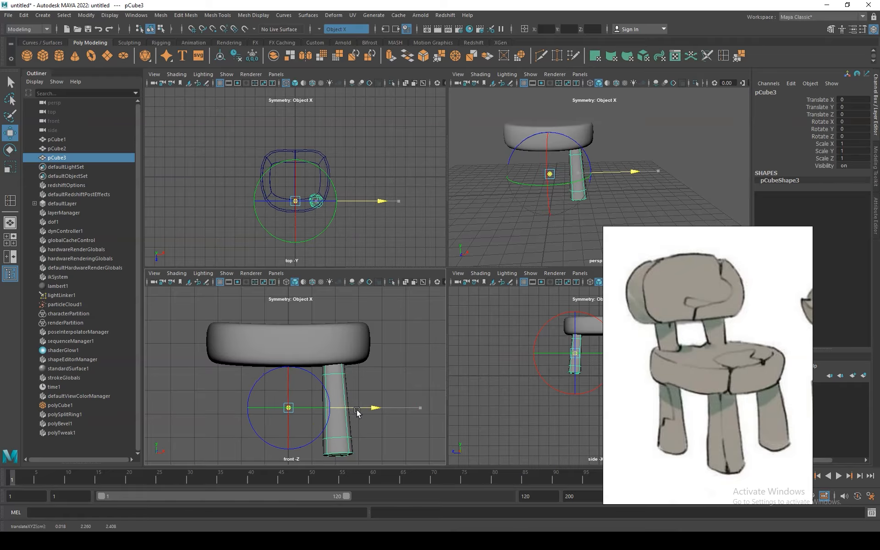
key(d)
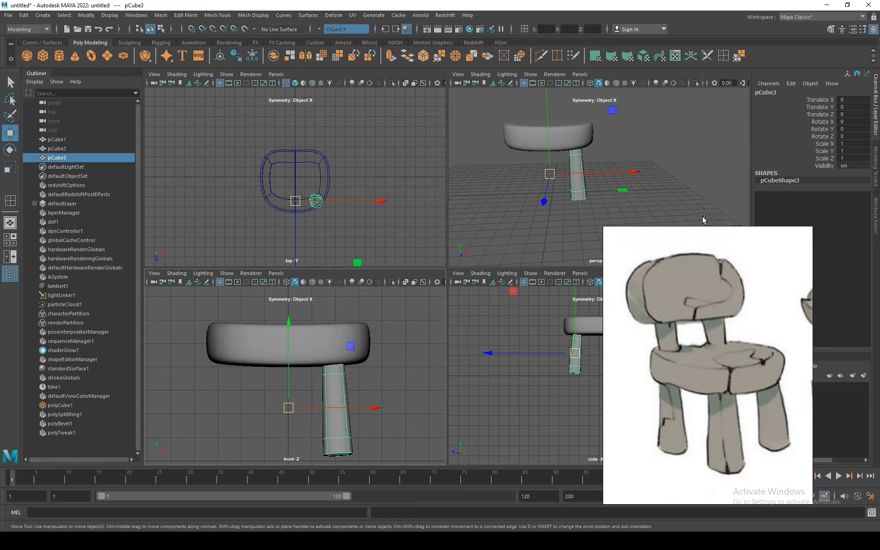
double_click(855, 145)
key(Return)
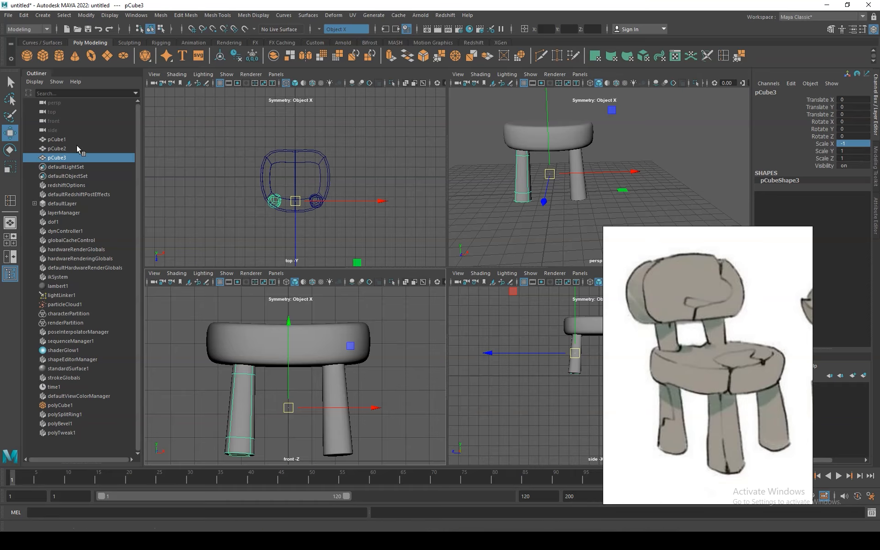
Combine the two front legs into one mesh, freeze its transformations and delete its history
ctrl+click(66, 149)
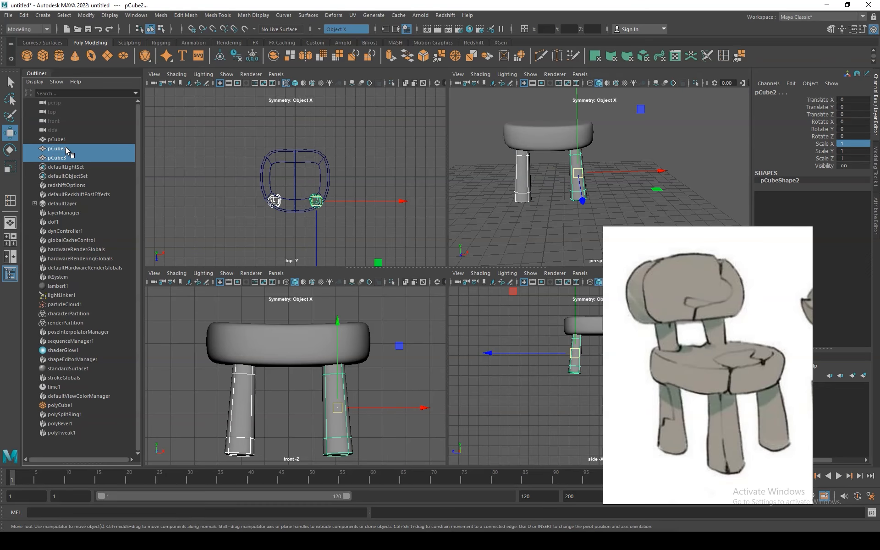
click(157, 18)
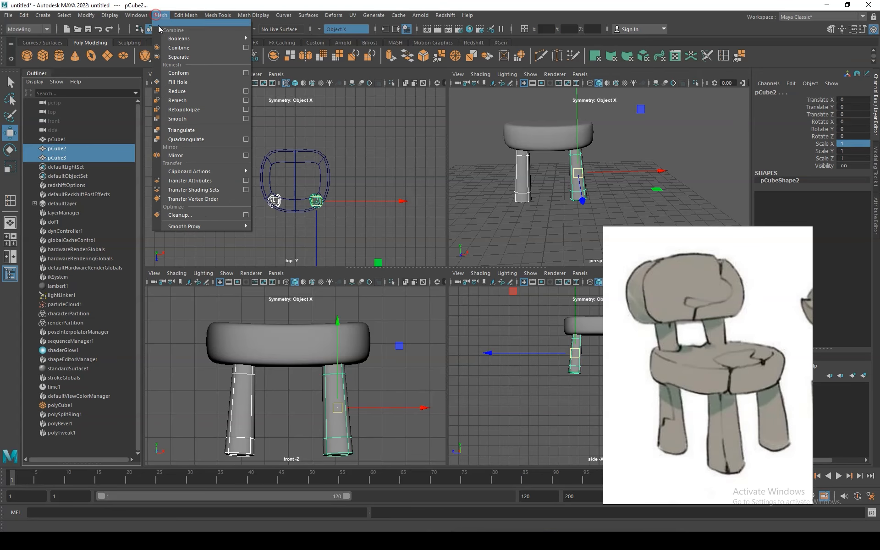
click(173, 47)
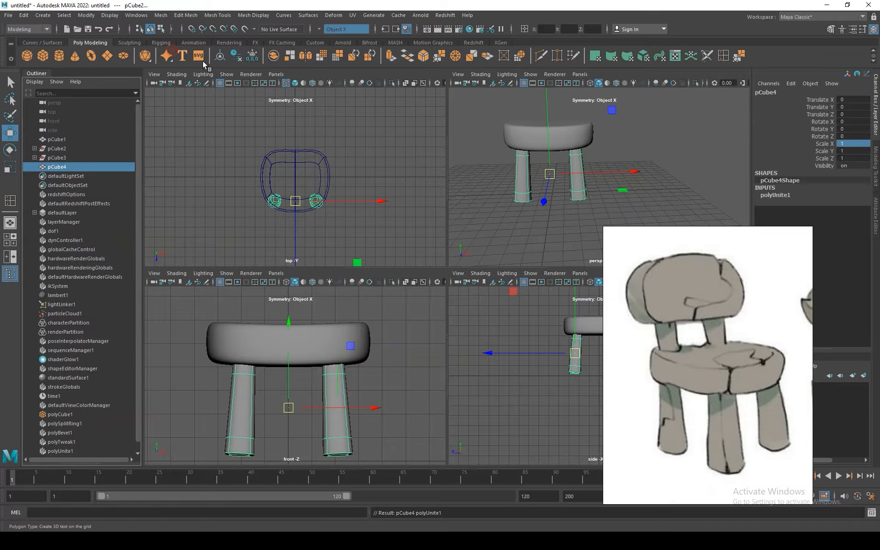
click(248, 57)
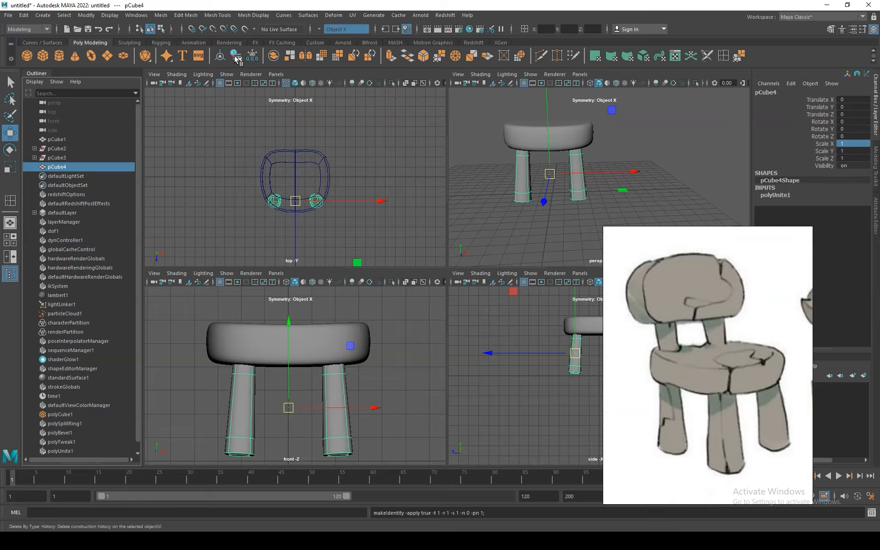
click(235, 56)
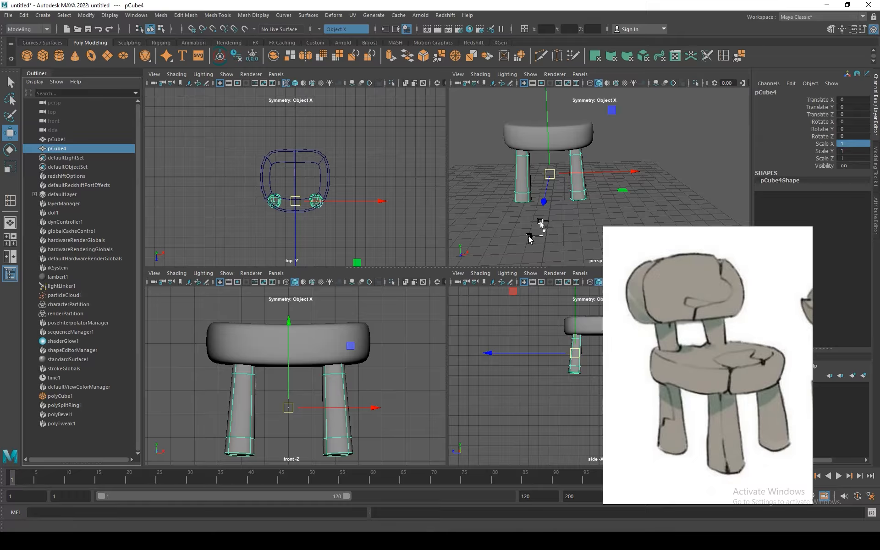
Duplicate the front leg pair, move the copy's pivot to the seat's centre on Z and set Scale Z to -1 for the back legs
key(ctrl+d)
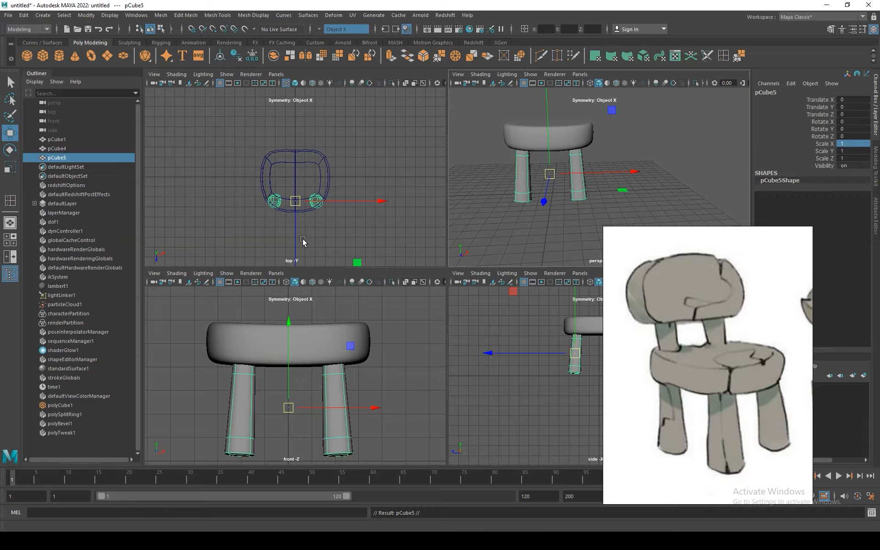
key(d)
drag(295, 252, 291, 229)
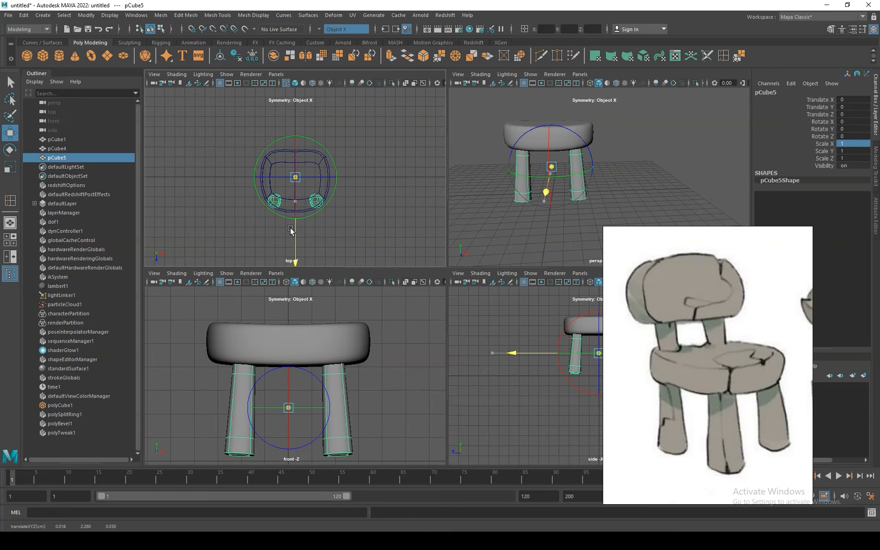
double_click(857, 158)
text(-1)
key(Return)
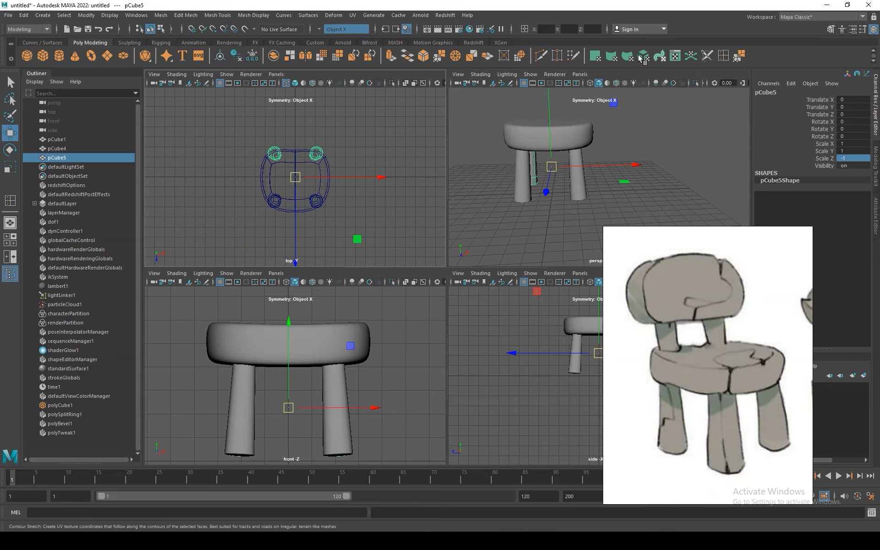
Shift the back leg pair along Z to a Translate Z of about 0.538 beneath the seat
key(space)
alt+drag(429, 225, 516, 222)
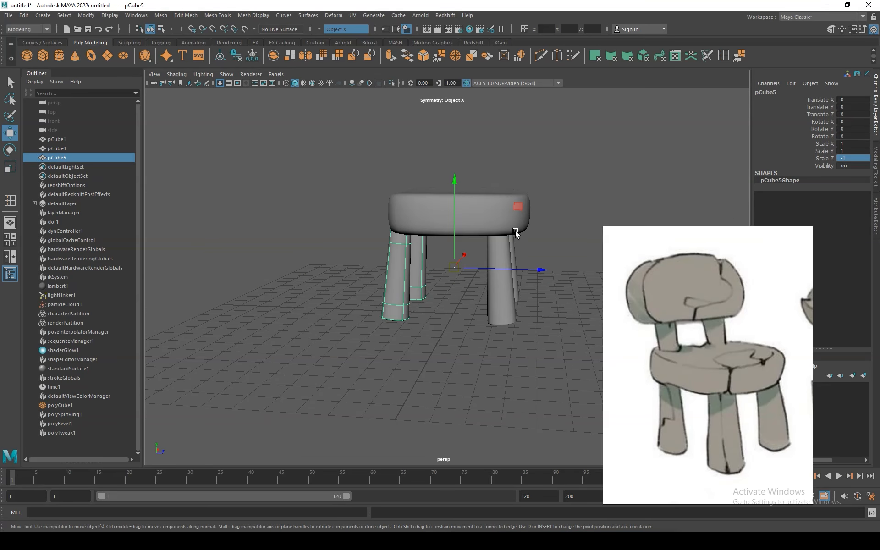
drag(513, 269, 524, 270)
mouse_move(495, 233)
alt+mouse_down()
mouse_move(486, 235)
mouse_move(504, 238)
alt+mouse_up()
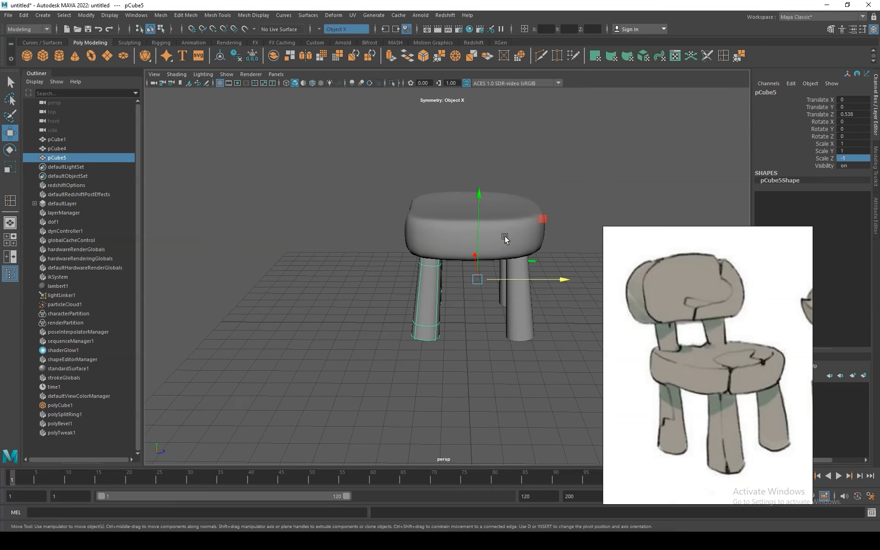
Duplicate the back leg pair, set the copy's Scale Y to -1 and raise it to about Translate Y 4.554 as backrest posts
key(ctrl+d)
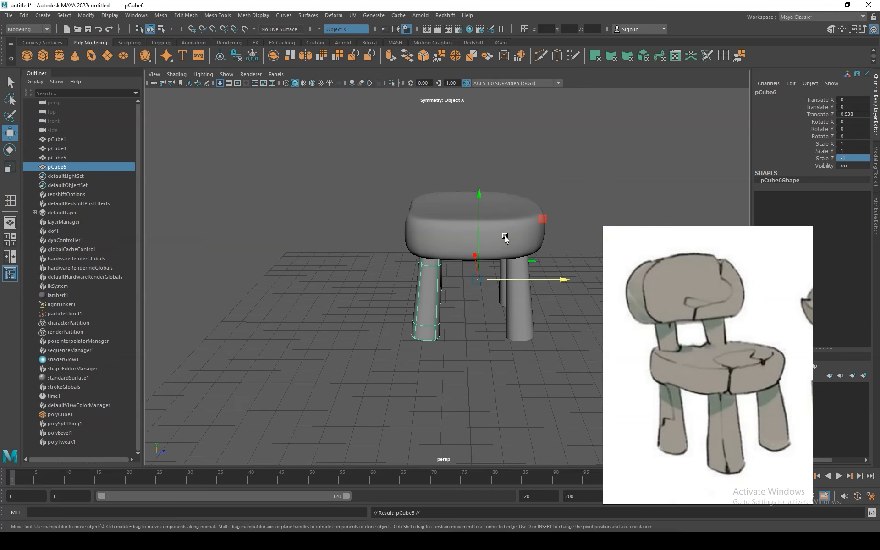
double_click(853, 151)
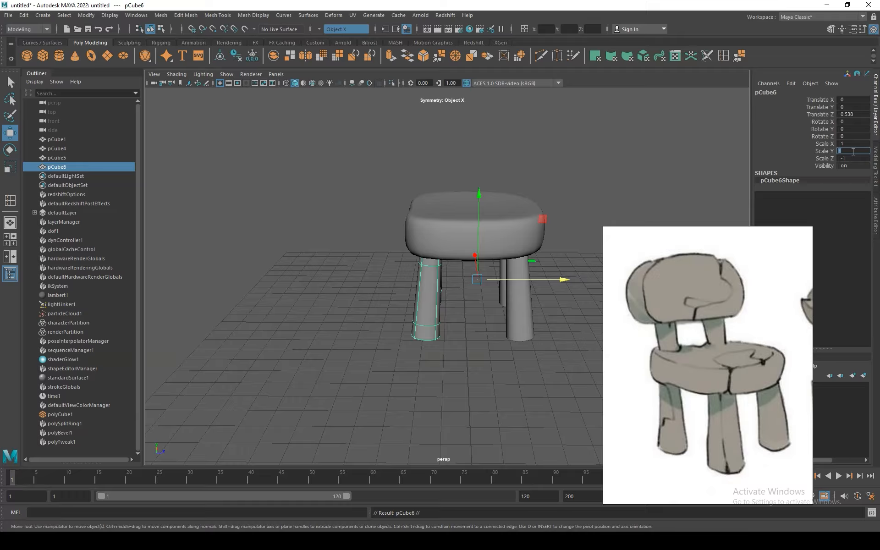
text(-1)
key(Return)
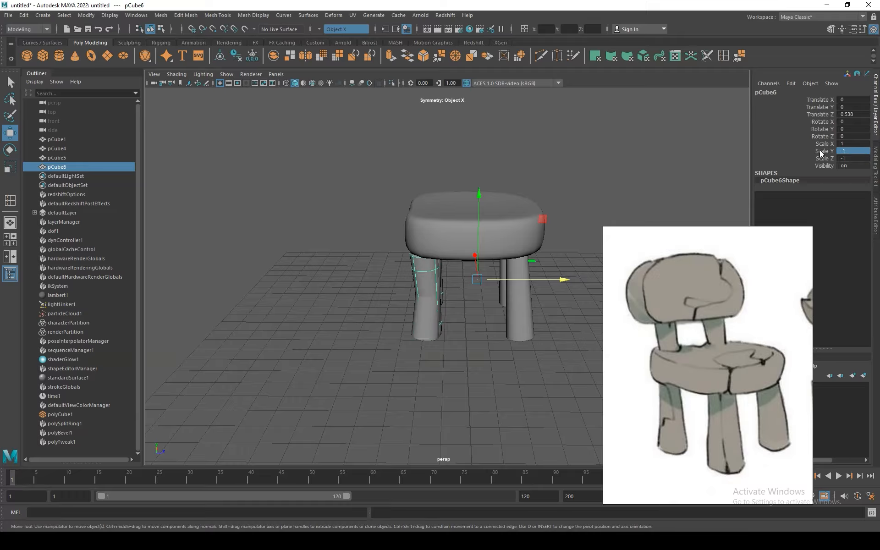
drag(479, 272, 482, 183)
alt+middle_drag(480, 172, 468, 217)
alt+drag(468, 216, 366, 206)
right_drag(322, 186, 273, 194)
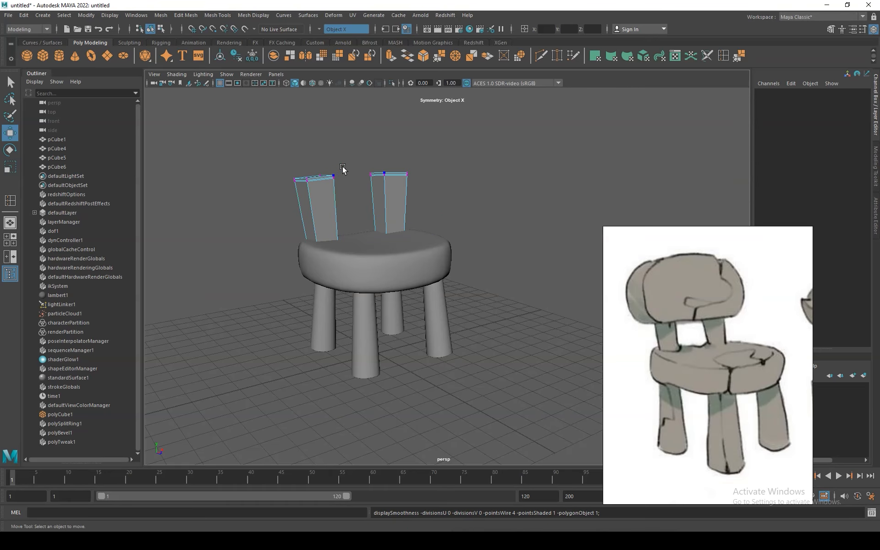
drag(344, 160, 303, 283)
key(r)
alt+drag(355, 288, 359, 262)
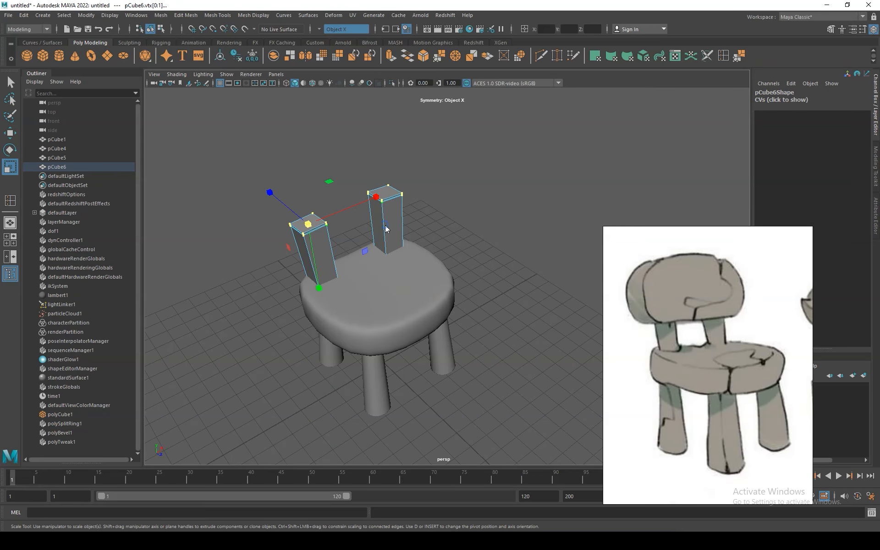
right_drag(385, 226, 422, 209)
Shorten the backrest posts to a Scale Y of about -0.876 in smooth preview and select the seat
alt+drag(411, 222, 408, 192)
drag(402, 137, 405, 150)
key(3)
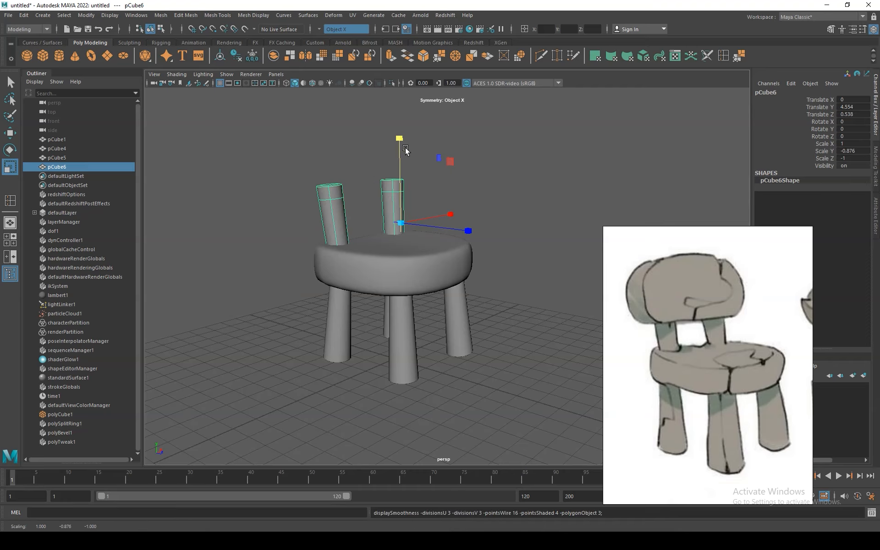
alt+drag(357, 239, 395, 231)
right_drag(393, 190, 421, 187)
click(441, 250)
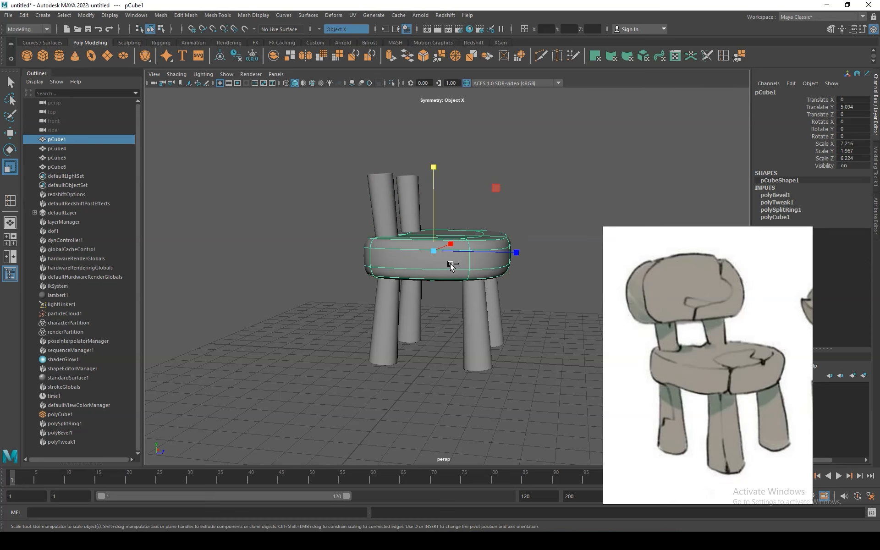
key(ctrl+d)
alt+drag(497, 223, 426, 245)
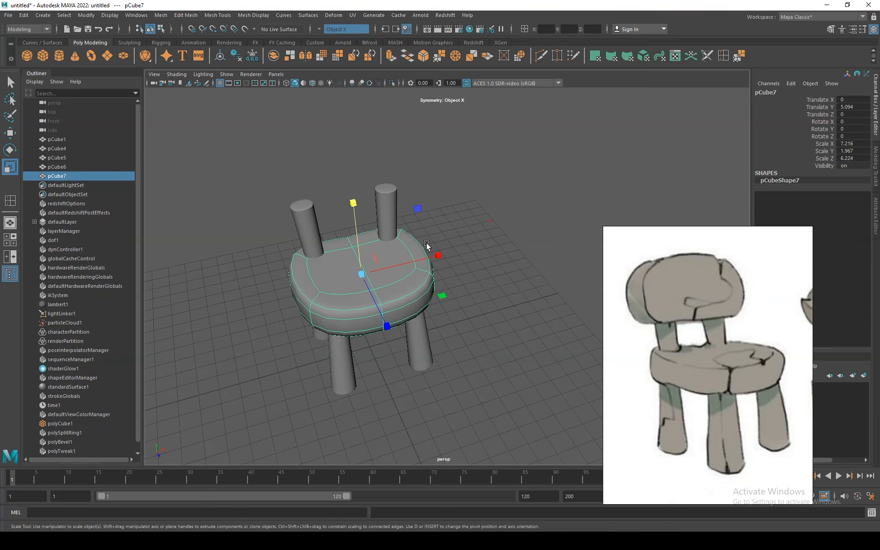
key(e)
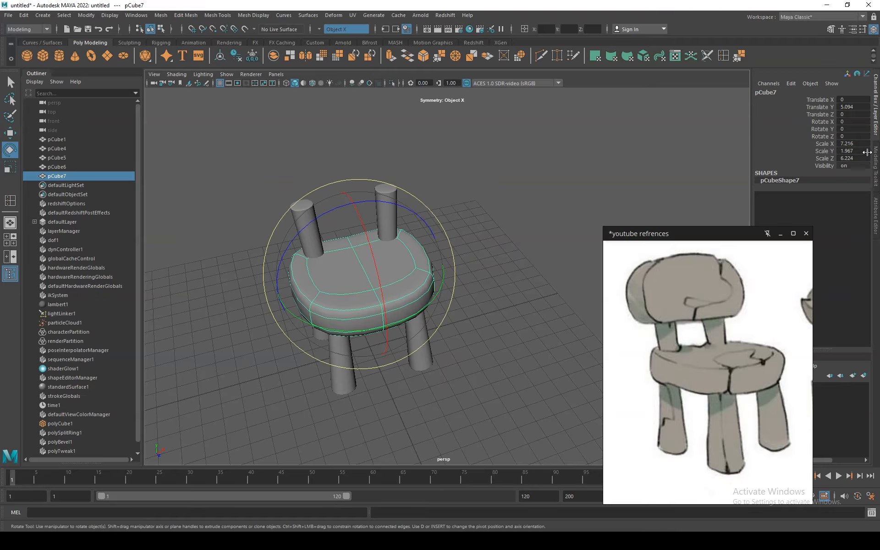
right_drag(420, 262, 472, 238)
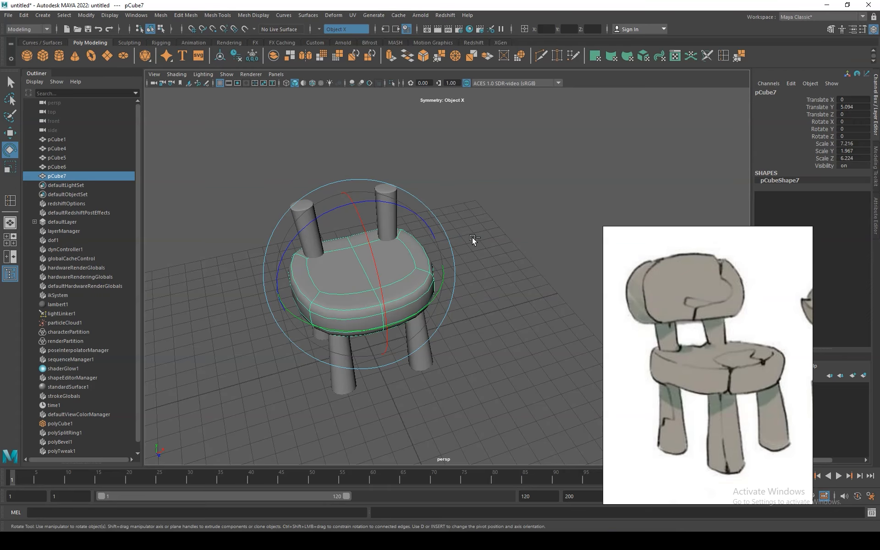
key(ctrl+z)
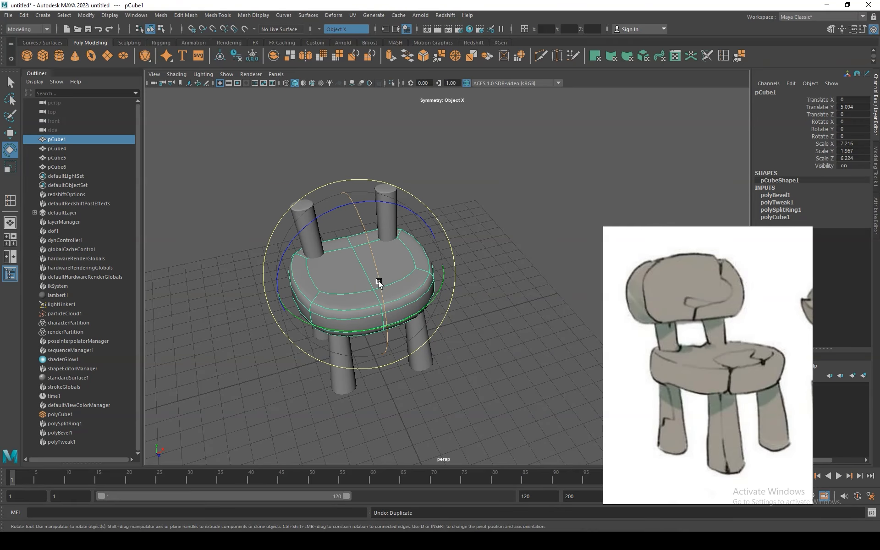
Freeze the seat's transformations and delete its history
key(w)
click(253, 57)
click(237, 56)
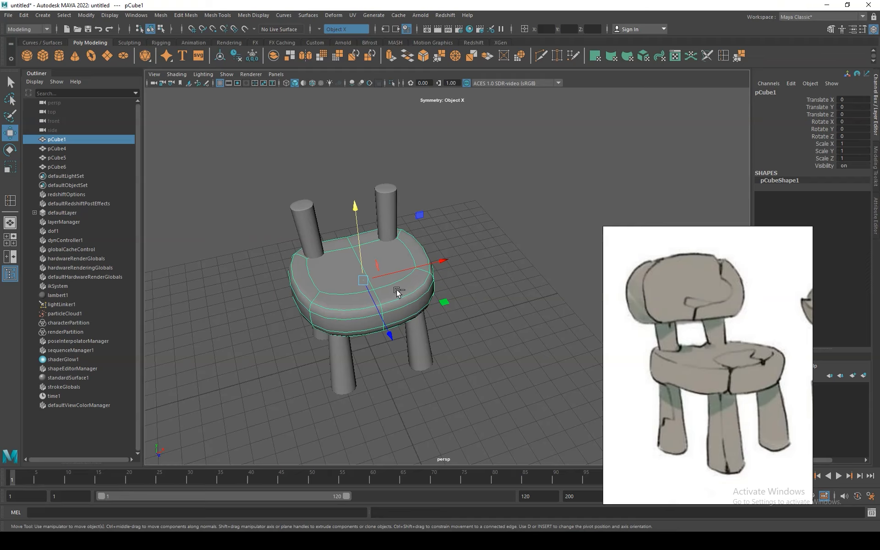
Duplicate the seat and set the copy's Scale Z to -1
key(ctrl+d)
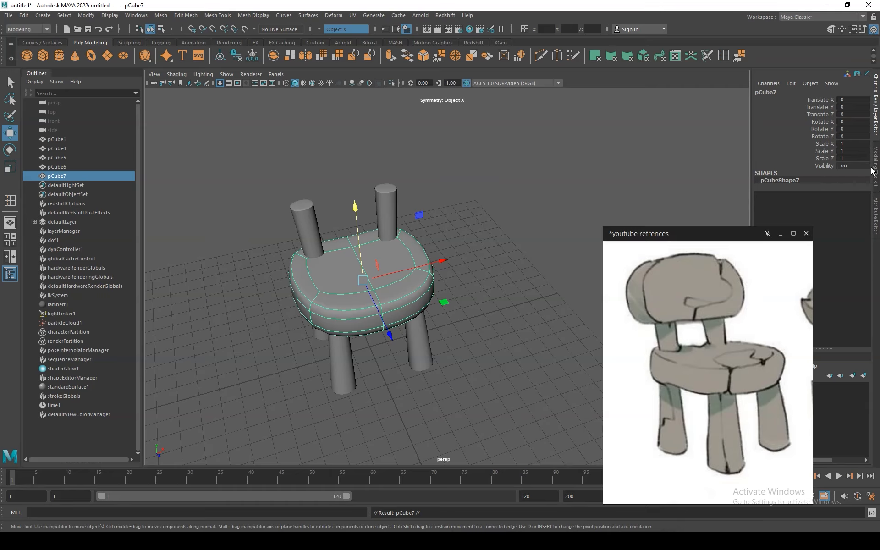
click(857, 159)
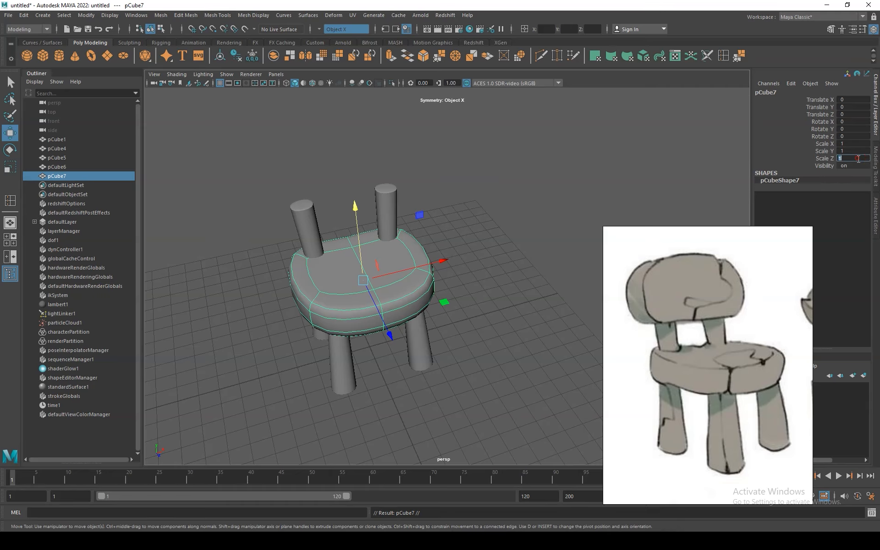
text(-1)
key(Return)
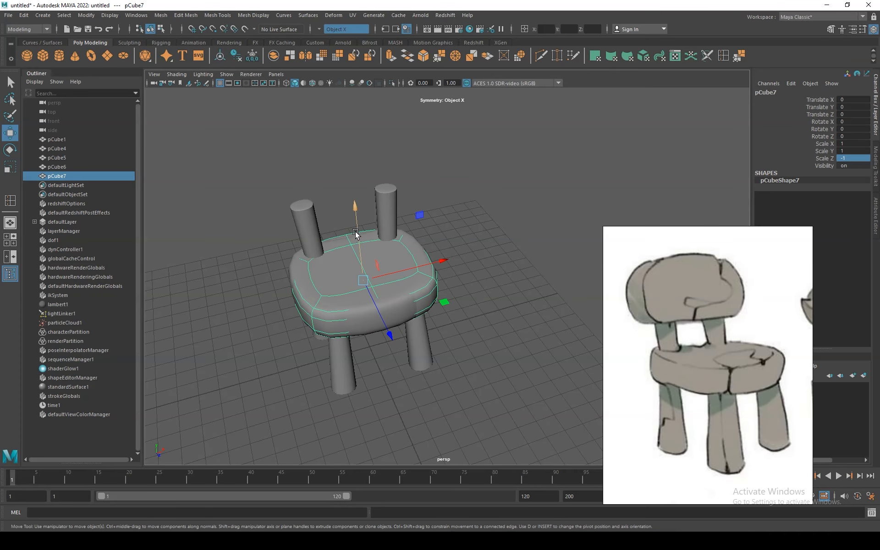
Stand the seat copy upright by setting its Rotate X to 90
key(e)
drag(362, 232, 375, 283)
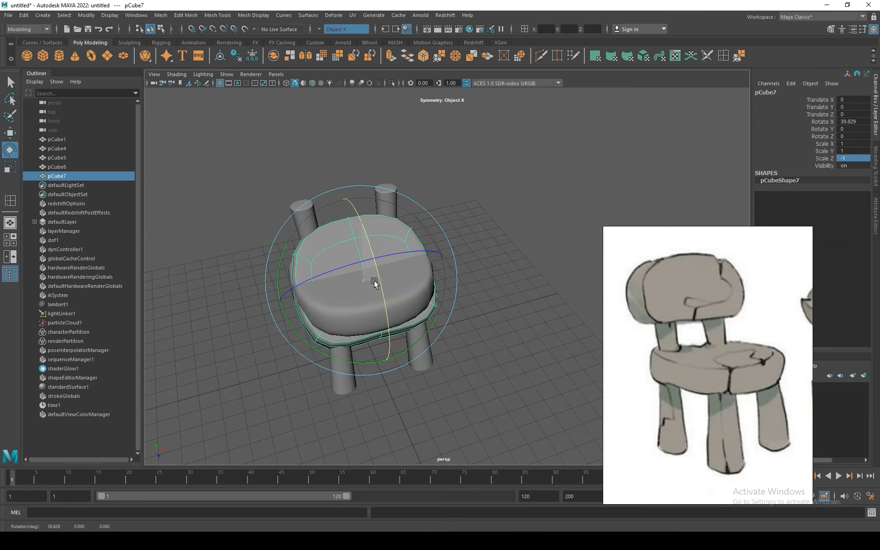
click(868, 122)
text(90)
key(Return)
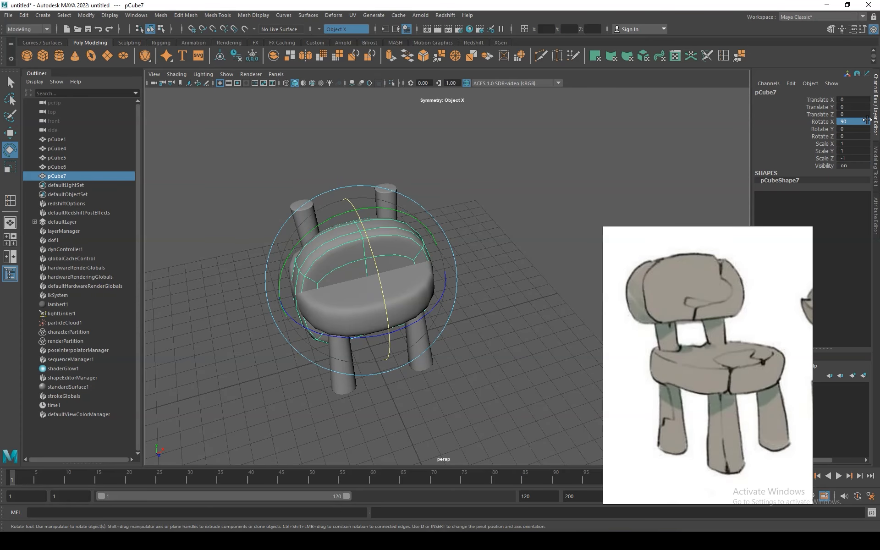
Move the upright copy onto the posts as a backrest, at about Translate Y 3.996 and Translate Z -2.17
key(w)
drag(355, 218, 349, 139)
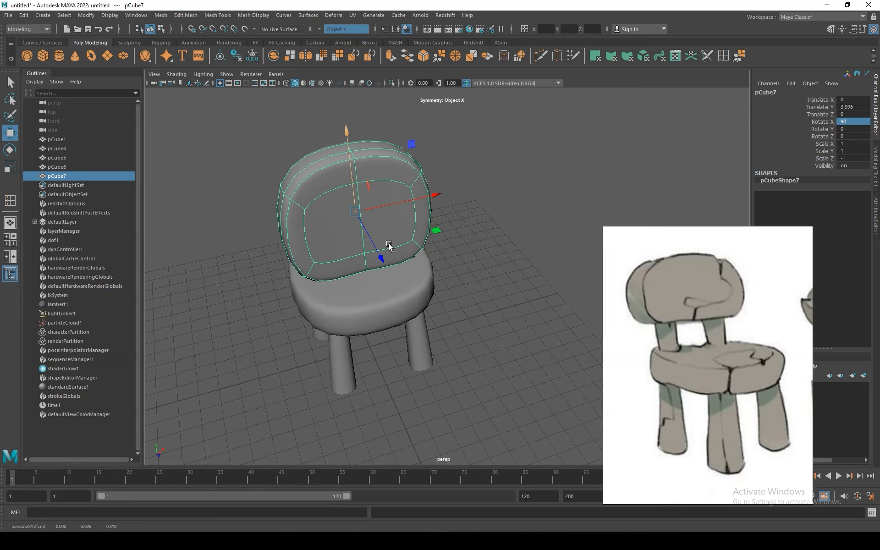
alt+drag(391, 219, 450, 189)
drag(503, 186, 459, 183)
scroll(462, 285, down, 2)
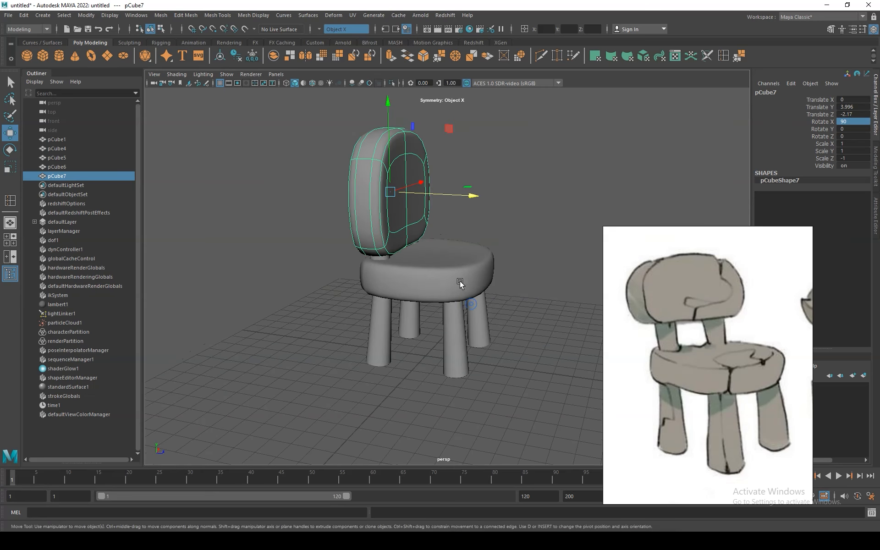
alt+middle_drag(461, 286, 449, 341)
alt+drag(481, 355, 392, 298)
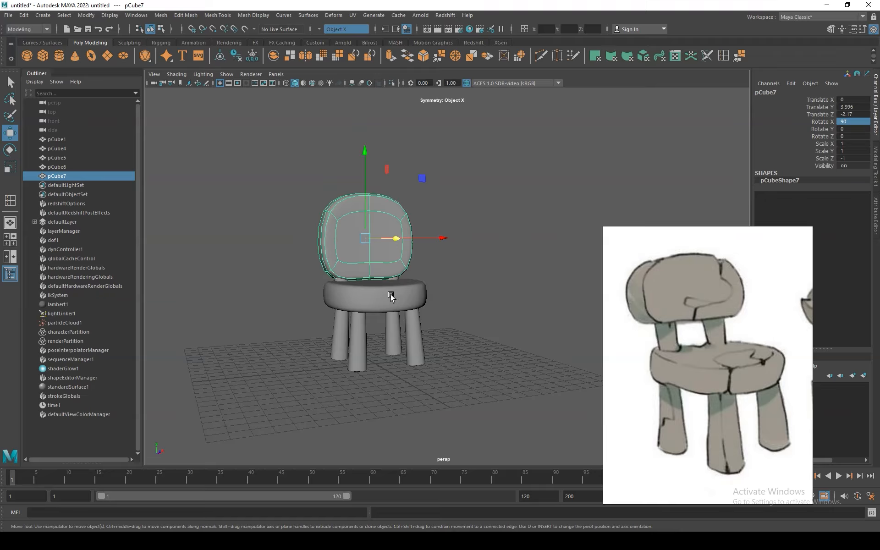
Reduce the backrest's height to a Scale Z of about -0.675 and raise it to about Translate Y 4.19
key(r)
drag(365, 155, 369, 183)
alt+drag(367, 284, 426, 300)
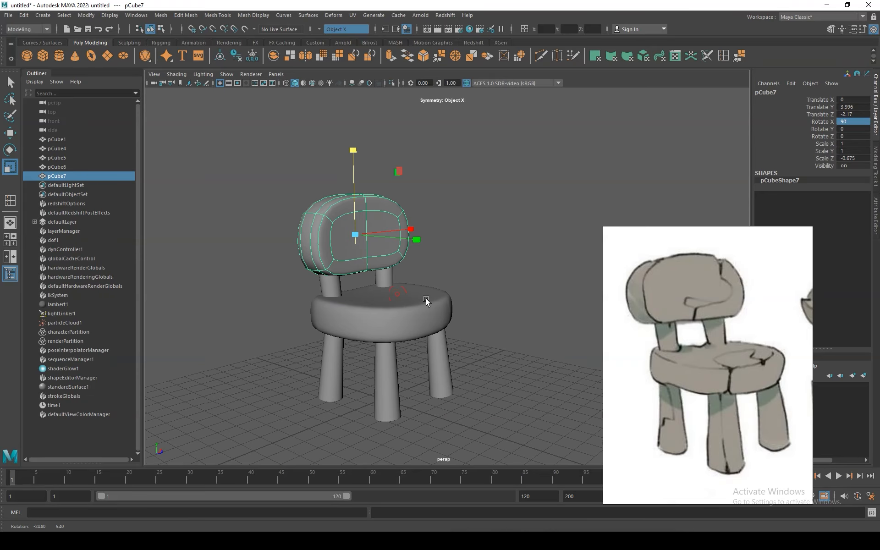
key(w)
drag(355, 191, 356, 184)
alt+drag(364, 256, 404, 266)
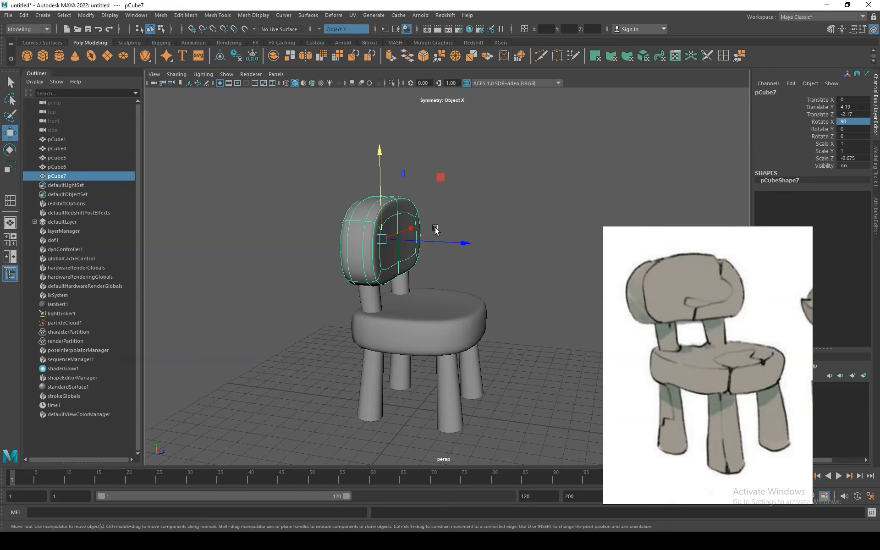
Tilt the backrest backward to a Rotate X of about 81.234 and move it back to about Translate Z -2.56
key(e)
drag(449, 202, 440, 193)
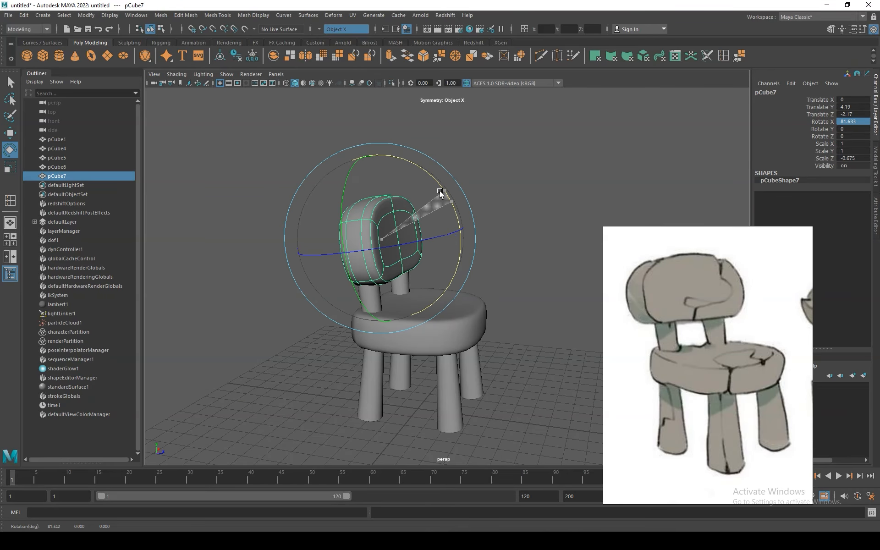
key(w)
drag(464, 244, 347, 293)
Select the backrest's top centre vertices in unsmoothed display, lower them slightly and restore the smooth preview
key(1)
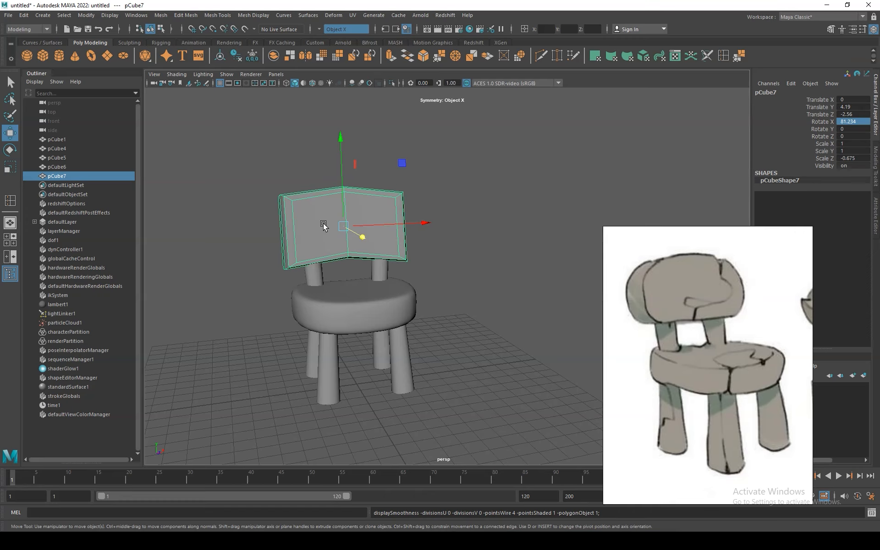
right_drag(317, 207, 273, 205)
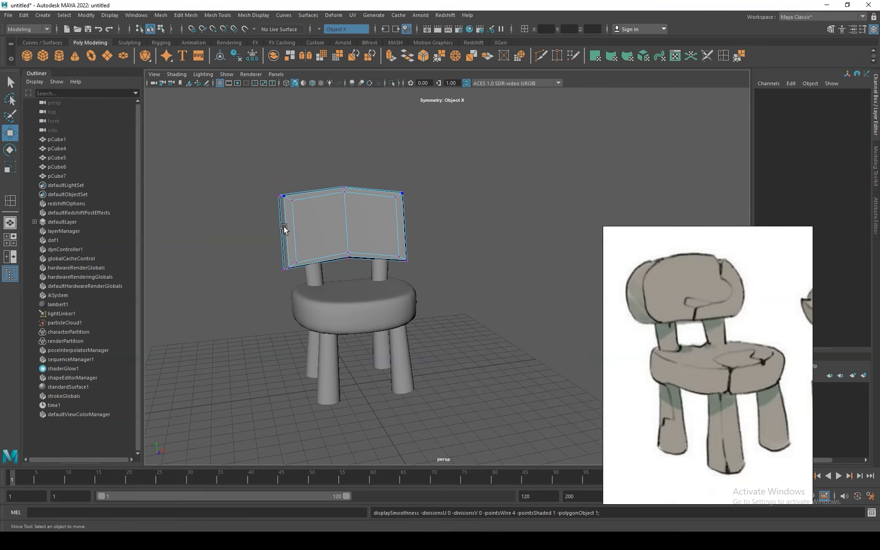
alt+drag(307, 233, 385, 202)
drag(447, 163, 396, 195)
drag(404, 162, 338, 198)
drag(349, 158, 352, 162)
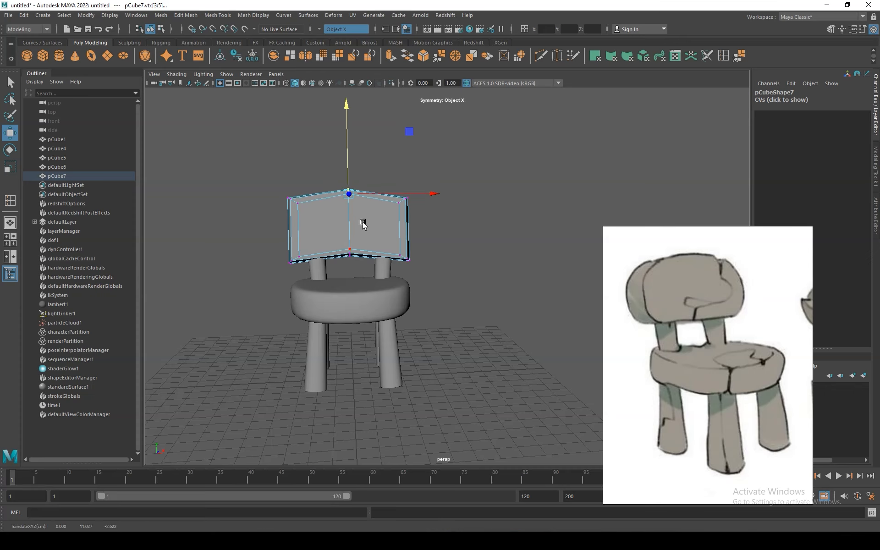
key(3)
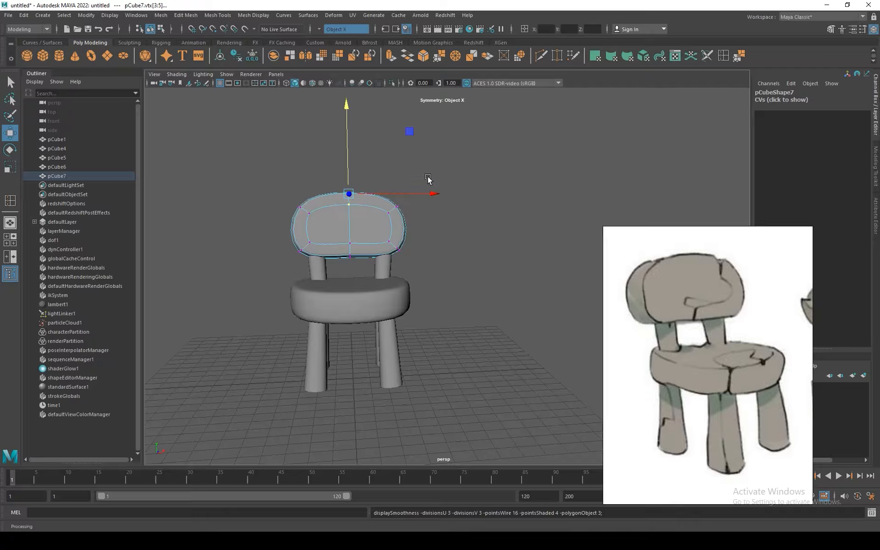
Raise the backrest's upper corner vertices and top centre vertices slightly to refine its curved upper edge
drag(428, 177, 387, 224)
drag(404, 184, 404, 179)
click(349, 192)
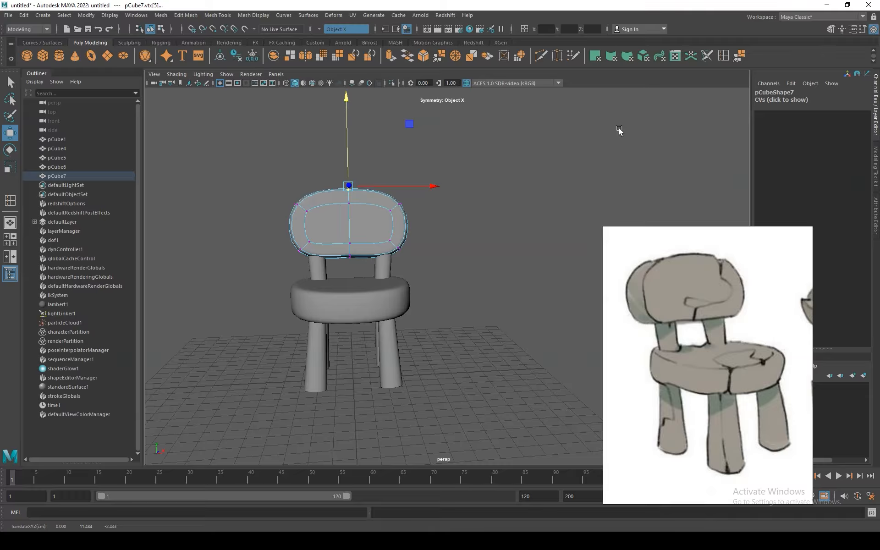
Insert a mirrored pair of vertical edge loops and one horizontal edge loop across the middle of the backrest
click(723, 55)
click(383, 206)
drag(381, 198, 378, 194)
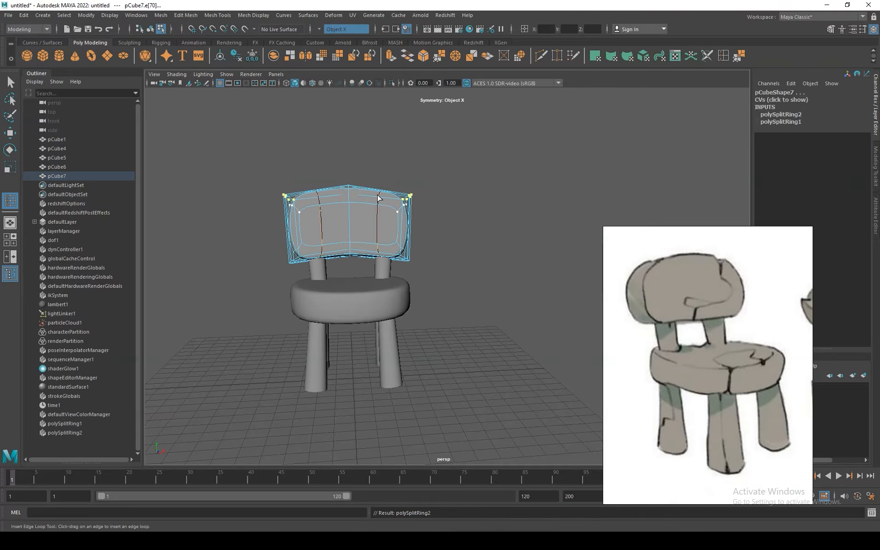
click(408, 224)
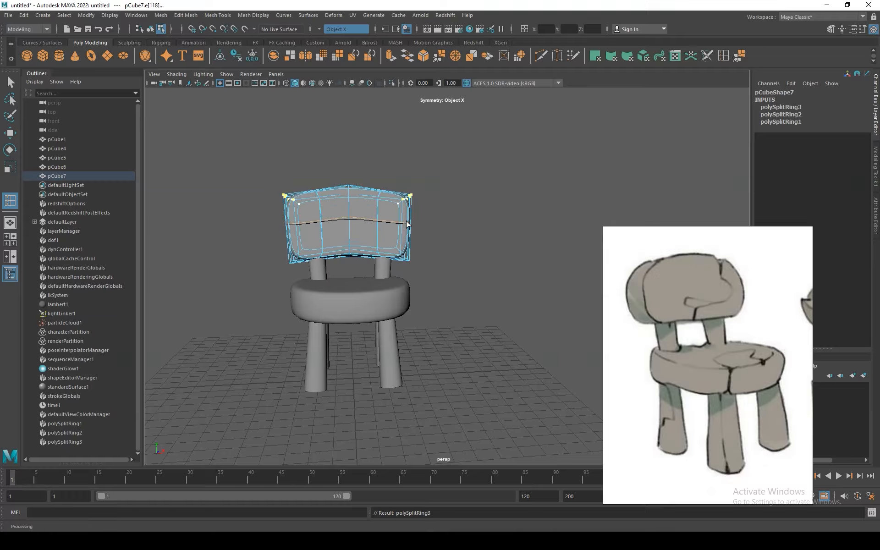
key(ctrl+z)
click(408, 228)
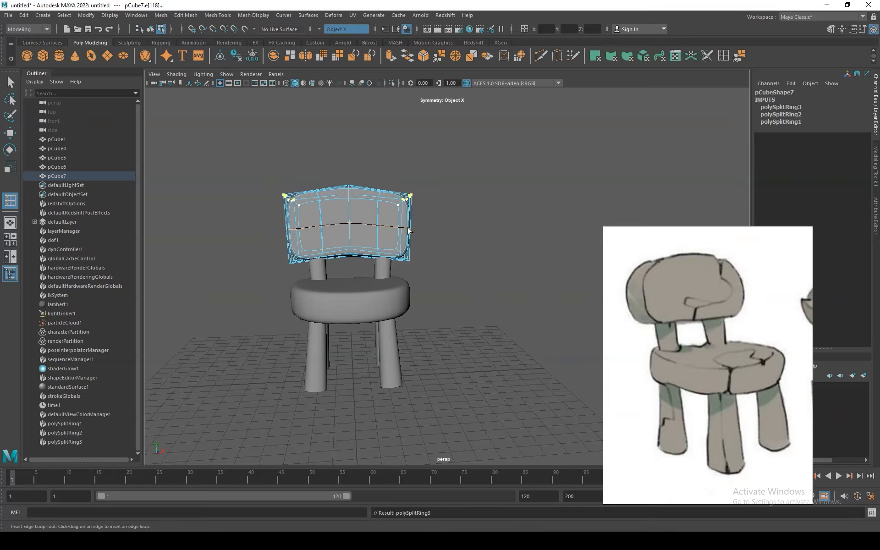
key(F8)
key(w)
Select and adjust the vertices along the new edge loops on the backrest's front face
alt+drag(429, 254, 304, 201)
key(F9)
click(298, 209)
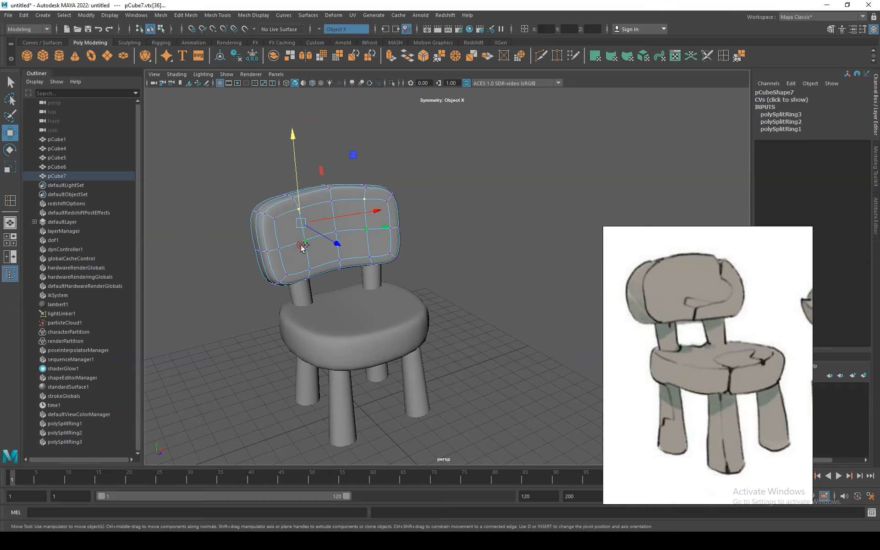
alt+drag(345, 249, 366, 222)
click(314, 173)
key(ctrl+z)
click(336, 192)
shift+double_click(338, 213)
mouse_move(302, 283)
mouse_down()
mouse_move(381, 237)
mouse_move(235, 250)
mouse_move(316, 246)
mouse_move(316, 238)
mouse_move(353, 234)
mouse_up()
click(310, 243)
Display the chair in wireframe and lower the backrest's bottom centre vertices to even out its lower edge
key(4)
drag(323, 184, 325, 187)
drag(358, 284, 341, 216)
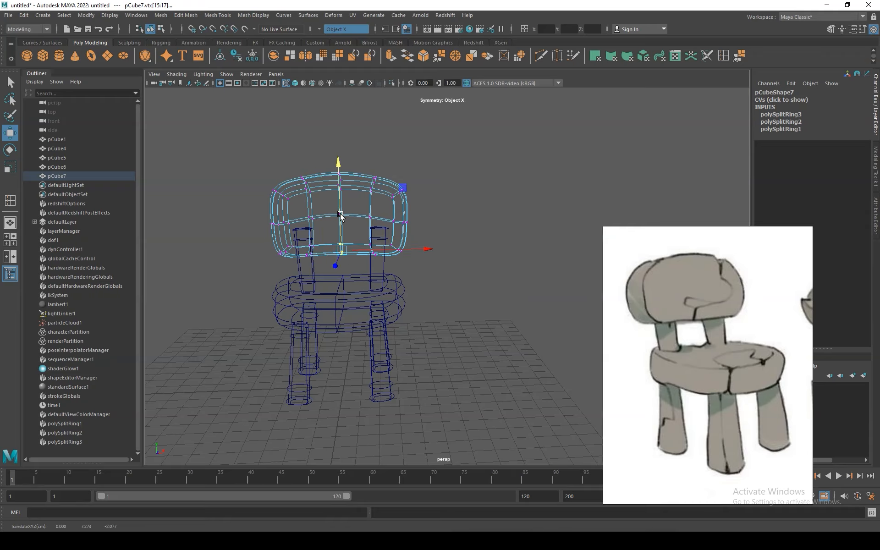
Return the chair to shaded display and move the backrest's mirrored rows of upper corner vertices slightly down and inward
click(296, 86)
alt+drag(388, 272, 399, 274)
right_drag(387, 222, 410, 202)
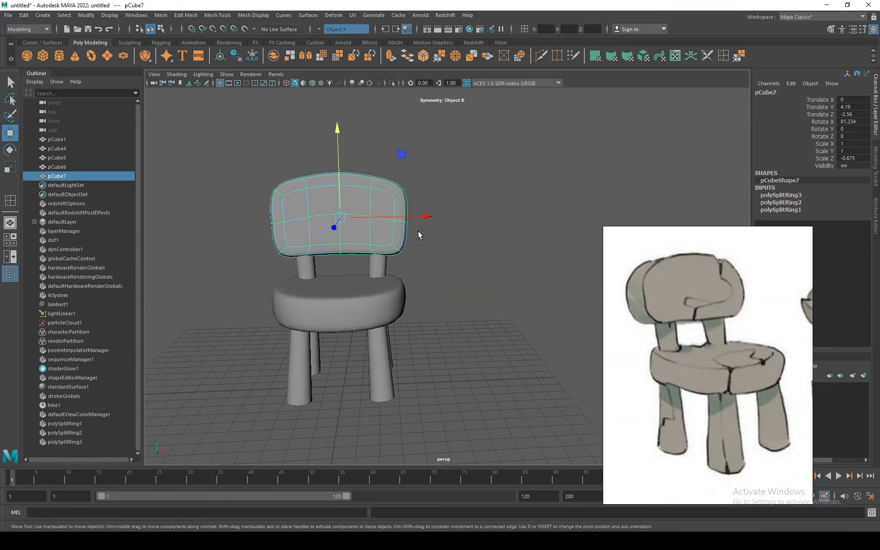
alt+drag(392, 222, 407, 222)
right_drag(305, 203, 248, 205)
click(283, 213)
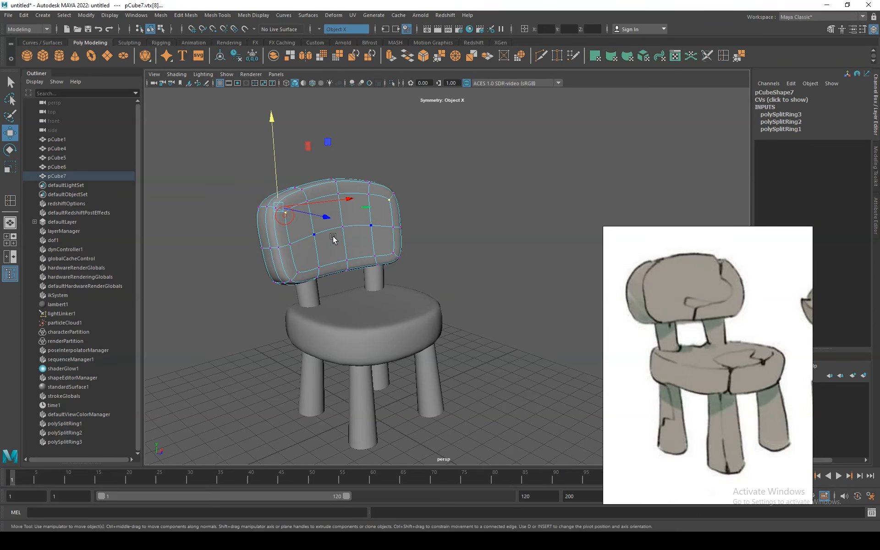
alt+drag(282, 213, 455, 209)
shift+double_click(455, 207)
alt+drag(513, 251, 355, 229)
alt+drag(321, 188, 314, 215)
drag(258, 148, 260, 155)
drag(316, 197, 323, 197)
drag(259, 149, 262, 153)
Select the backrest's mirrored rows of mid-height side vertices from front to back and shift them slightly inward
click(285, 235)
alt+drag(286, 239, 370, 263)
alt+drag(440, 268, 383, 283)
shift+double_click(535, 248)
drag(321, 225, 322, 226)
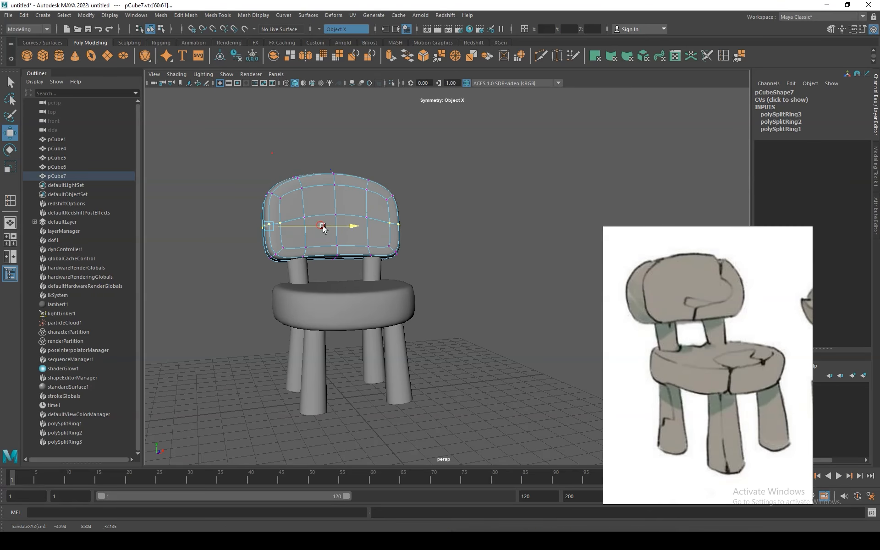
Select the backrest's mirrored rows of lower corner vertices and reposition them to refine the rounded lower corners
click(283, 248)
alt+drag(286, 250, 417, 285)
shift+double_click(528, 241)
alt+drag(527, 248, 386, 292)
drag(269, 244, 303, 255)
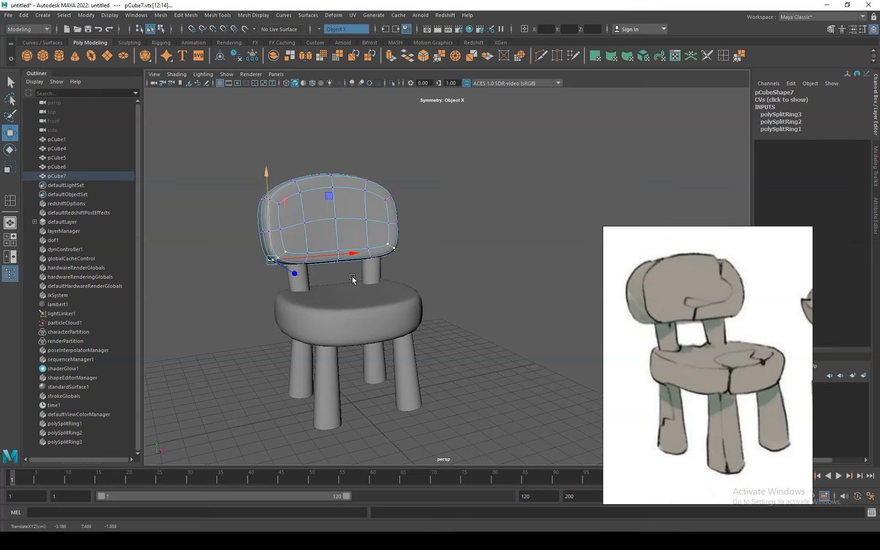
alt+drag(353, 275, 392, 273)
Select the ring of vertices around the backrest's front edge in unsmoothed display, adjust their depth, and restore the smooth preview
key(1)
click(393, 196)
shift+click(320, 178)
shift+click(348, 176)
shift+click(306, 221)
shift+click(311, 249)
shift+click(332, 253)
shift+click(356, 252)
alt+drag(371, 266, 415, 287)
click(282, 232)
click(290, 278)
shift+double_click(280, 232)
drag(375, 264, 379, 267)
key(3)
alt+drag(324, 259, 318, 250)
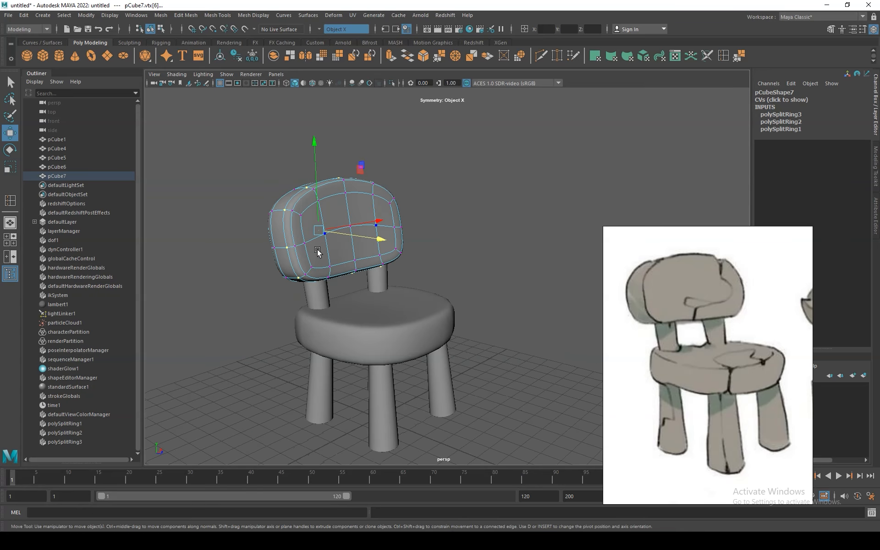
drag(368, 240, 370, 240)
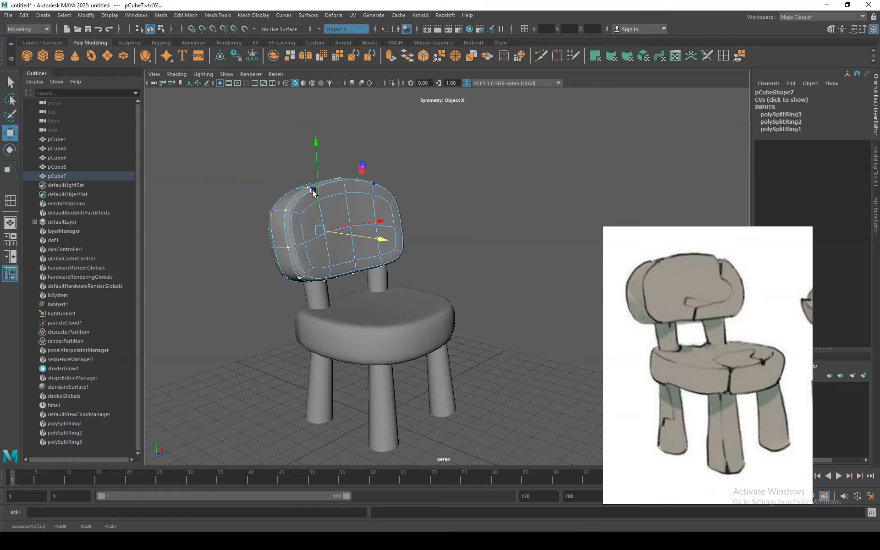
Return to object mode and scale the whole backrest to adjust its height
right_drag(307, 212, 375, 193)
click(464, 295)
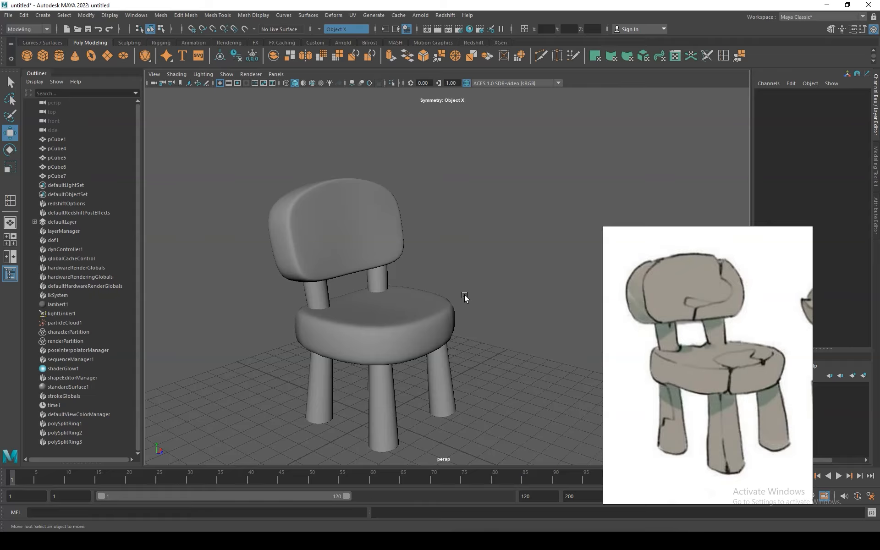
click(310, 206)
key(r)
mouse_move(325, 143)
mouse_down()
mouse_move(335, 164)
mouse_move(335, 157)
mouse_up()
Adjust the mirrored rear side vertices at the backrest's mid-height sideways with the smooth preview on
key(w)
right_drag(316, 238, 267, 248)
click(268, 247)
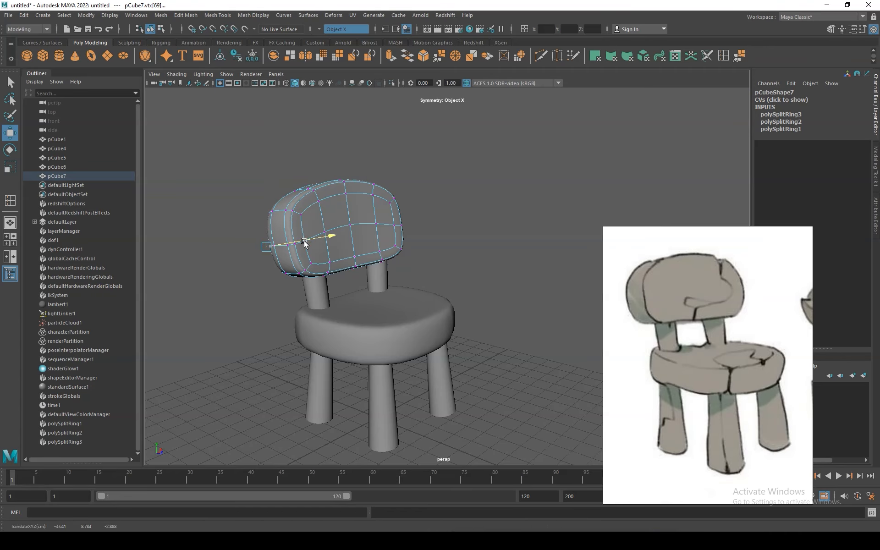
key(3)
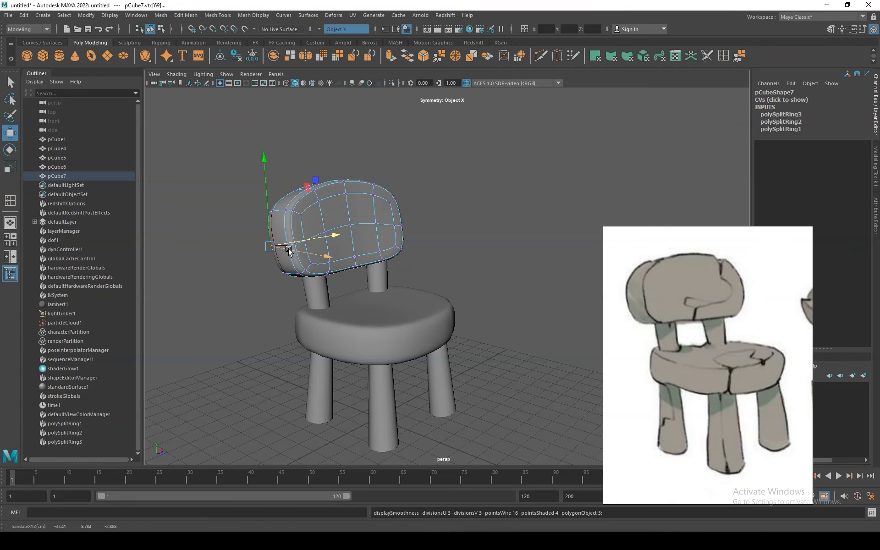
drag(313, 239, 309, 239)
Return to object mode and compare the backrest's unsmoothed mesh with its smooth preview
right_drag(291, 225, 345, 209)
click(430, 193)
click(350, 226)
key(1)
key(3)
click(443, 228)
Select the edges around the rear of the backrest, scale them to refine the back shape, and return to object mode
alt+drag(442, 230, 480, 240)
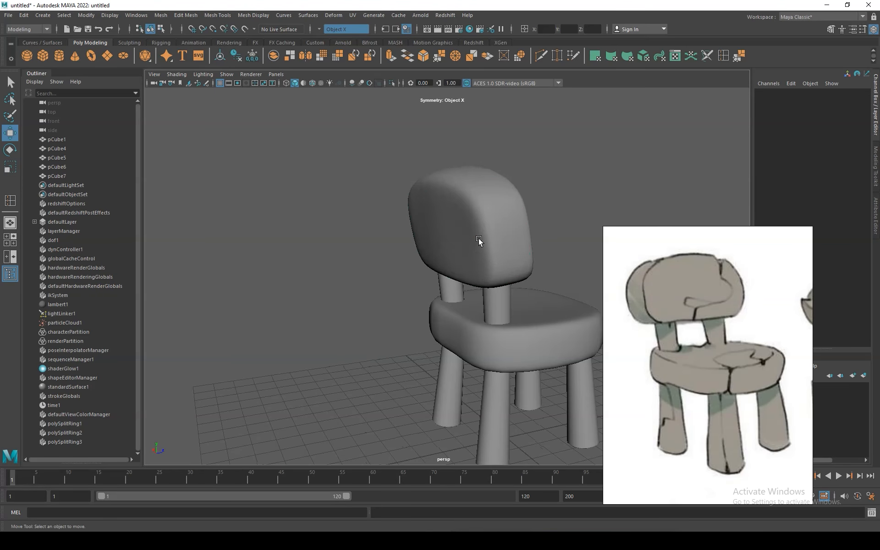
click(482, 236)
right_drag(482, 236, 485, 187)
click(496, 220)
shift+double_click(495, 220)
alt+drag(461, 225, 451, 255)
double_click(480, 275)
key(r)
drag(349, 227, 398, 252)
right_drag(398, 251, 411, 191)
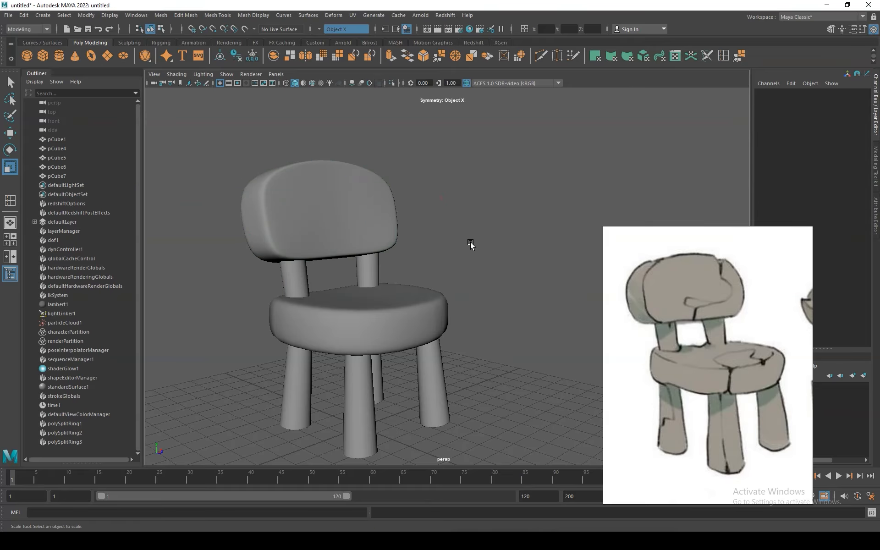
Select the bottom faces of the two front legs and lower them slightly
alt+drag(459, 215, 400, 204)
click(385, 385)
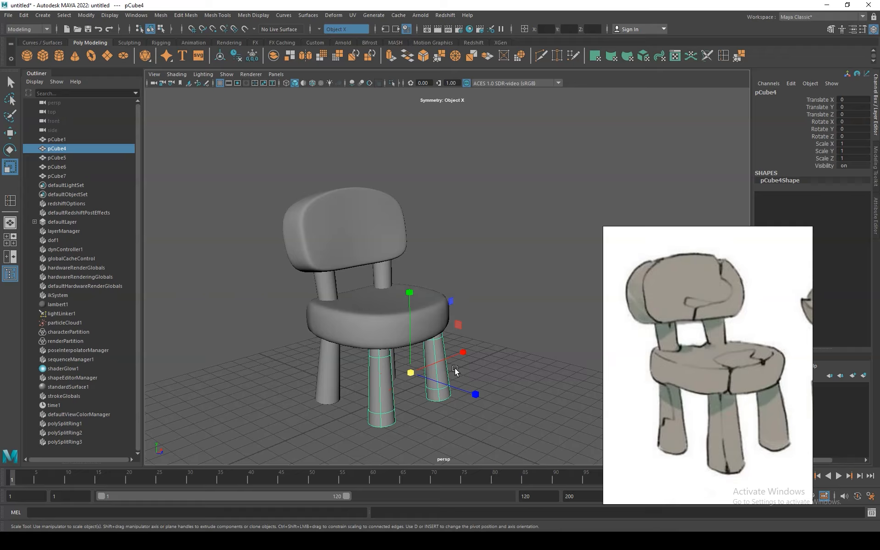
alt+drag(454, 369, 500, 310)
right_drag(474, 238, 472, 248)
click(488, 299)
key(q)
alt+drag(486, 297, 489, 301)
click(490, 302)
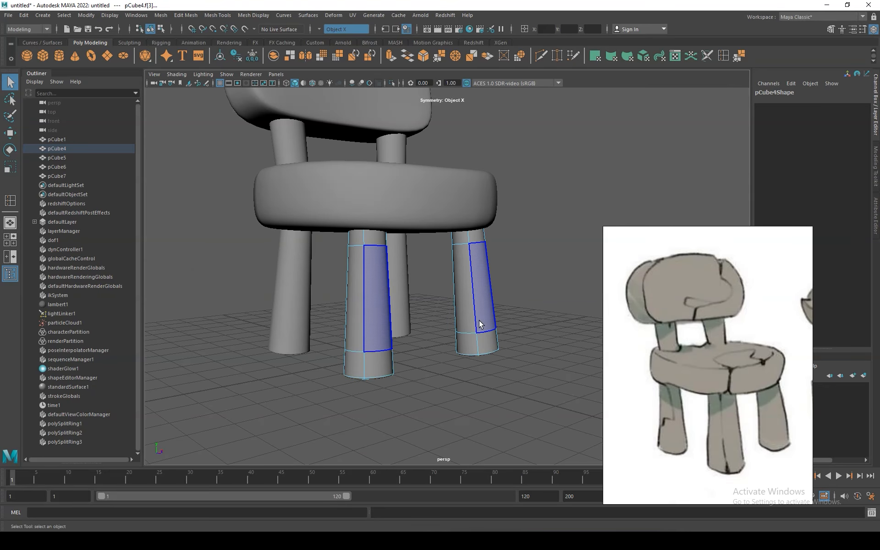
key(w)
drag(478, 290, 479, 294)
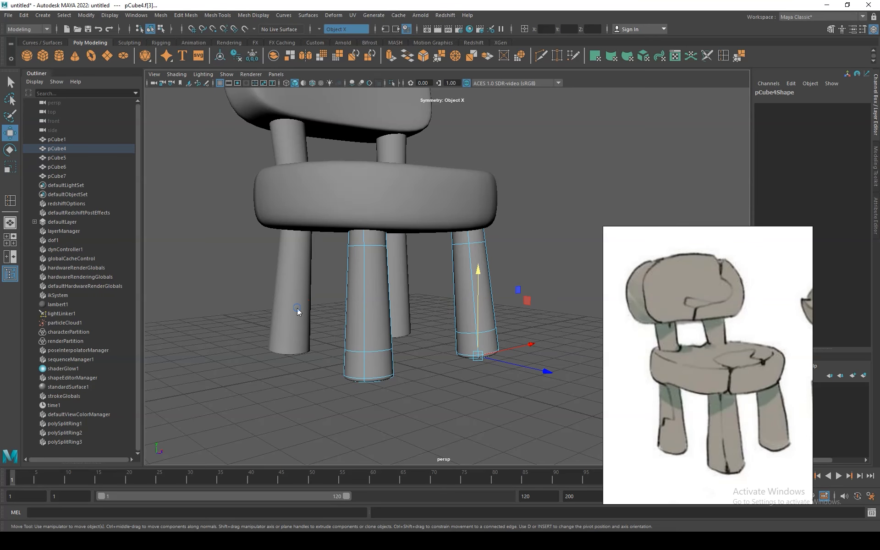
Adjust the height of the two rear legs' bottom faces, return to object mode, and clear the selection
alt+drag(340, 291, 413, 238)
click(412, 235)
right_drag(404, 227, 406, 256)
click(406, 267)
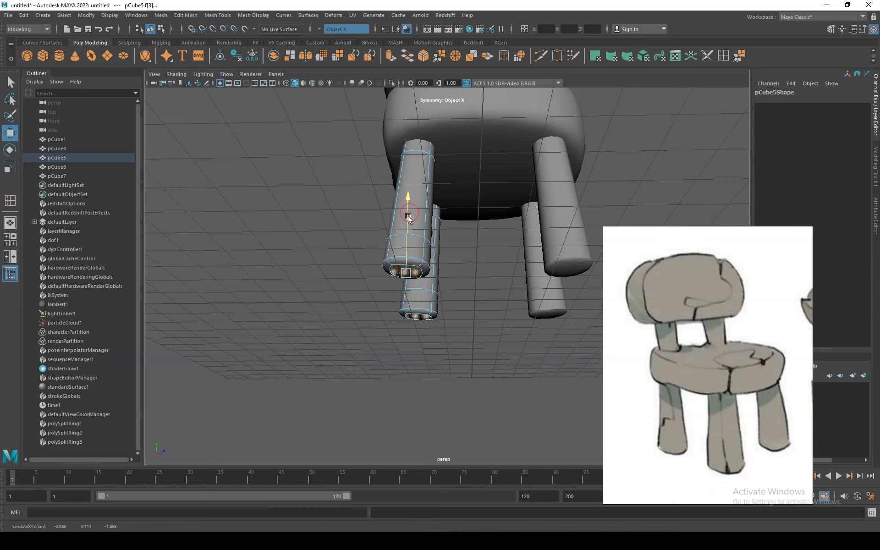
alt+drag(471, 269, 426, 284)
right_drag(328, 288, 373, 275)
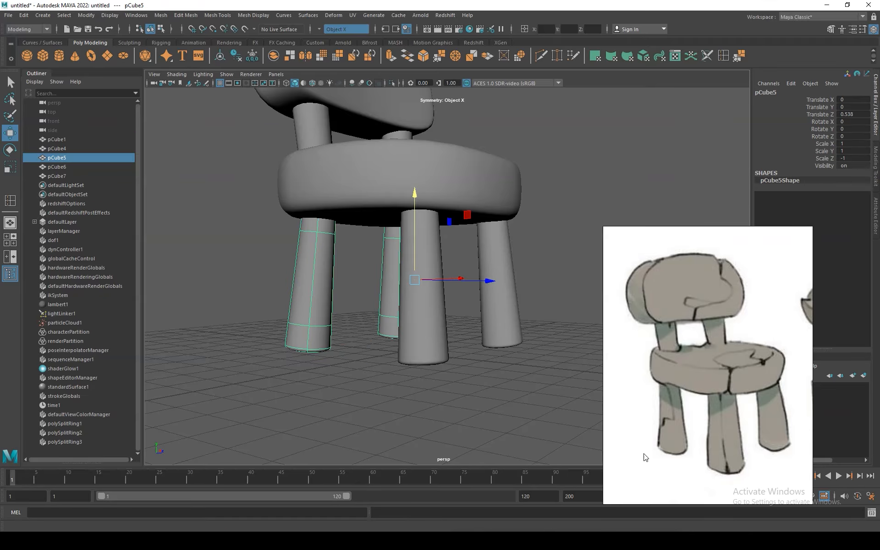
right_drag(387, 290, 433, 276)
click(500, 342)
alt+right_drag(530, 391, 520, 312)
alt+drag(520, 312, 537, 286)
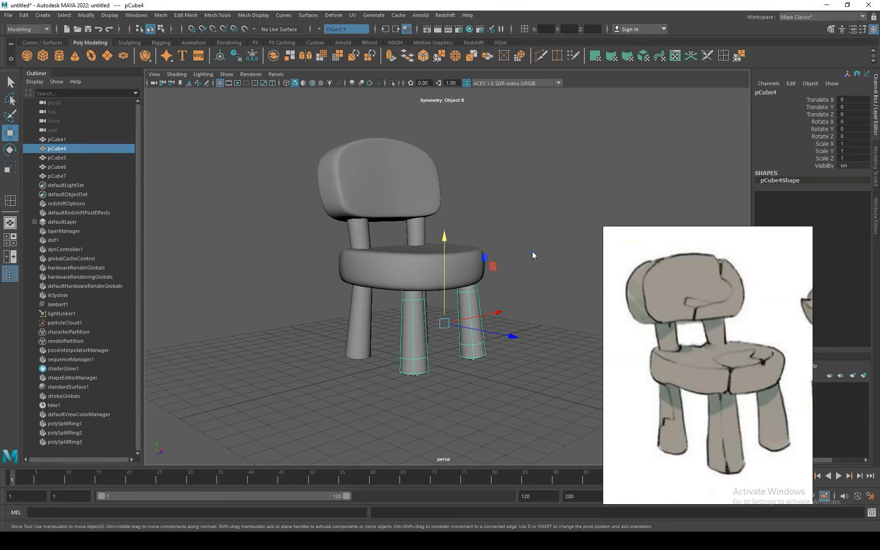
click(564, 238)
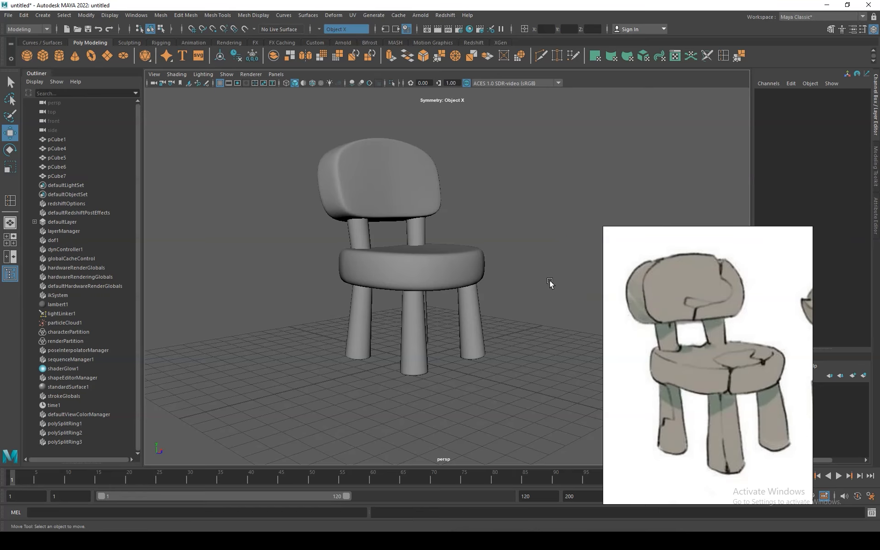
Raise the bottom vertices of the backrest posts in wireframe display to shorten them inside the seat, then restore shaded display
click(419, 228)
drag(418, 227, 424, 194)
alt+drag(403, 232, 390, 202)
click(286, 84)
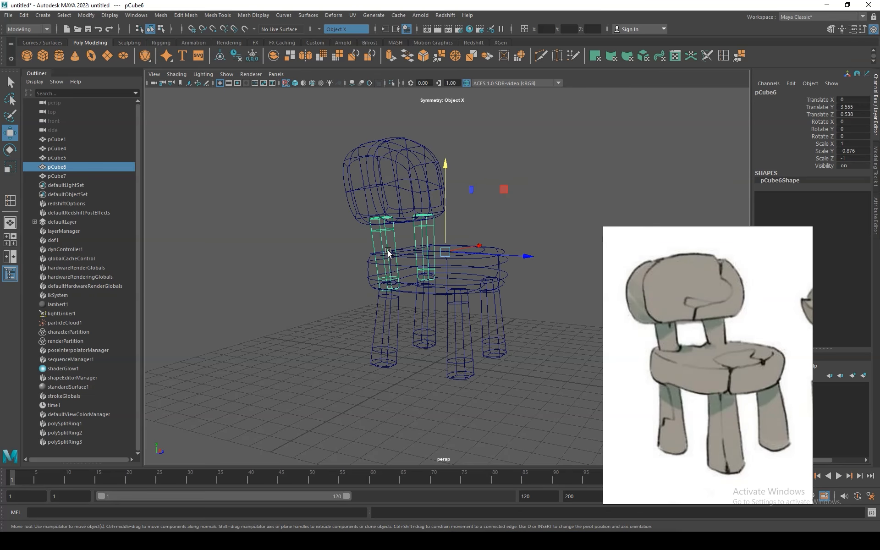
right_drag(382, 242, 330, 237)
drag(353, 316, 470, 267)
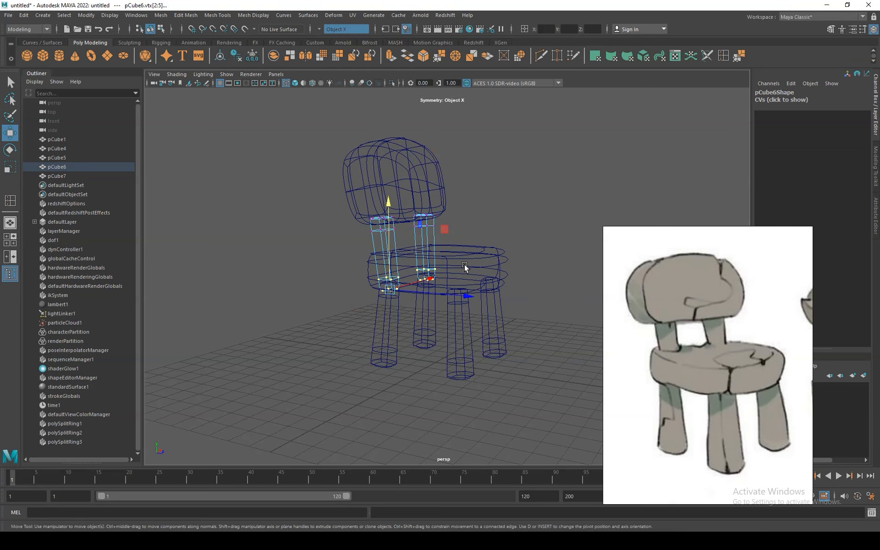
drag(395, 248, 387, 229)
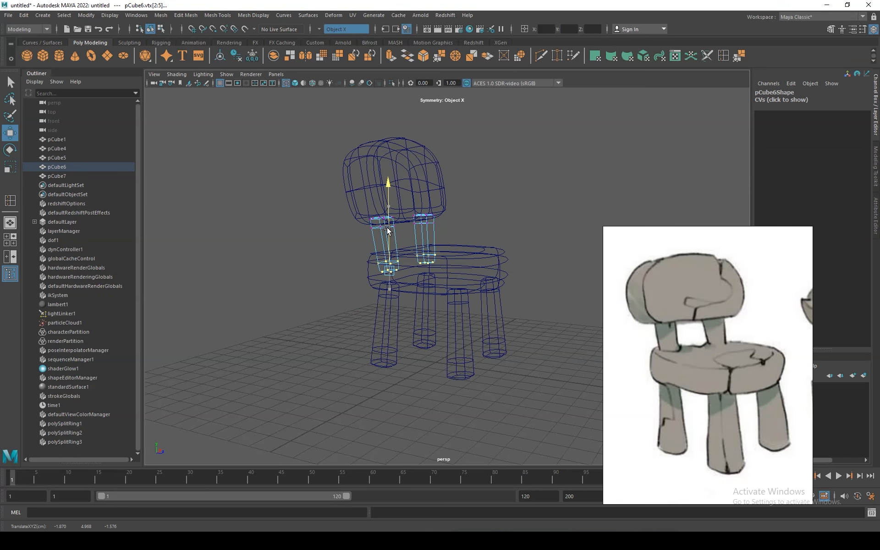
click(295, 84)
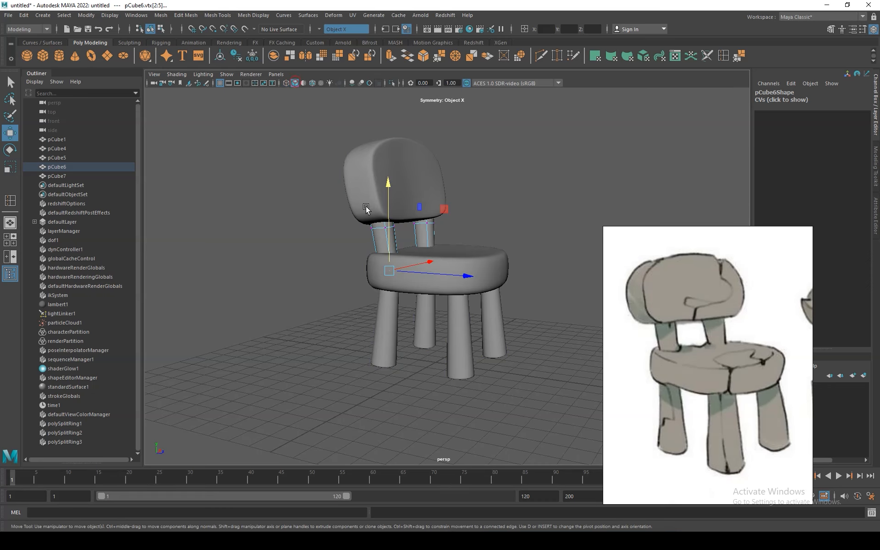
Scale the backrest posts' bottom vertices uniformly to about 0.78 and return to object mode
alt+drag(460, 269, 453, 269)
key(r)
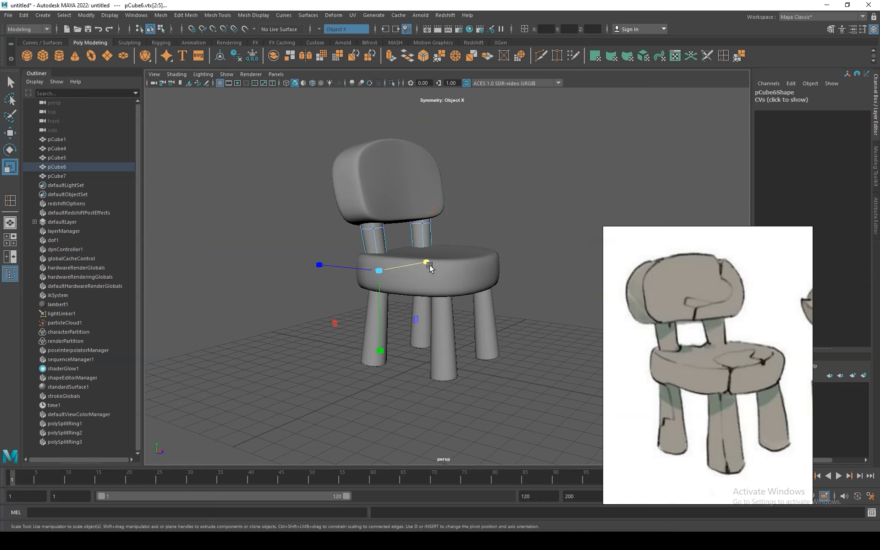
drag(380, 270, 375, 268)
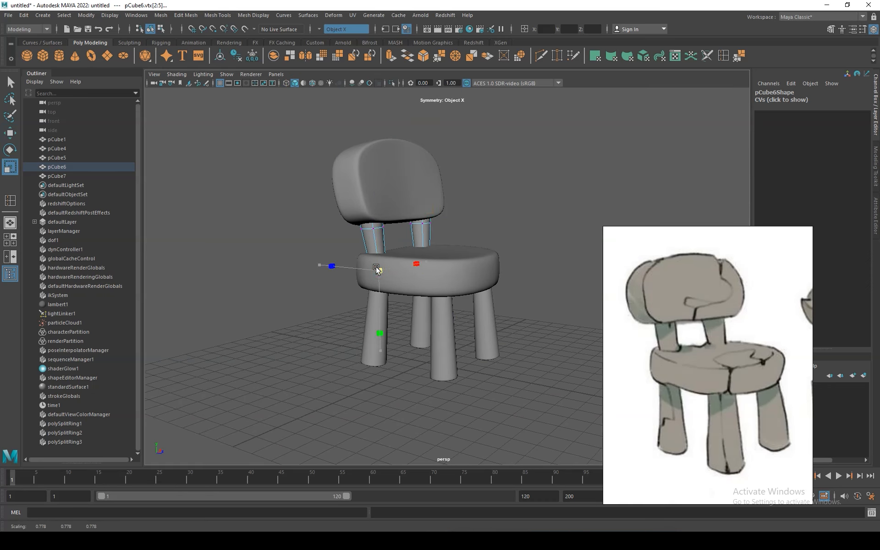
right_drag(421, 214, 447, 201)
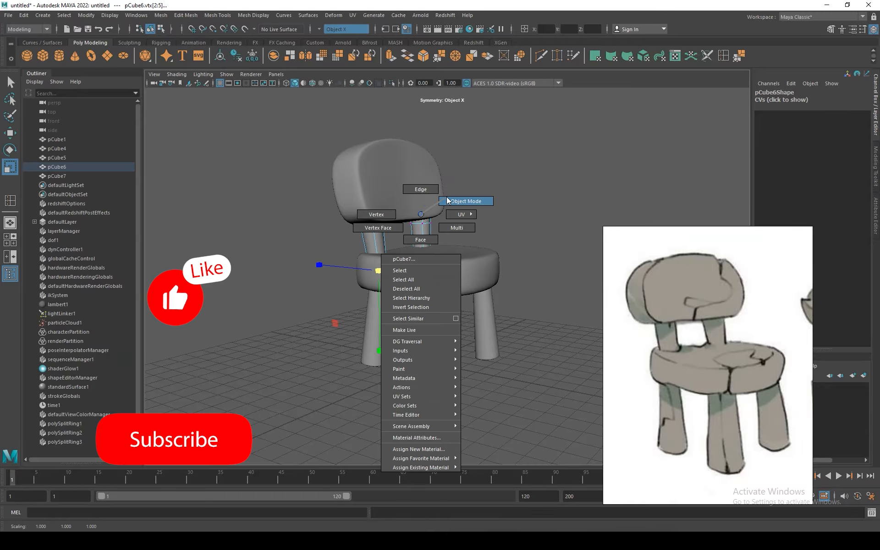
alt+right_drag(532, 271, 526, 255)
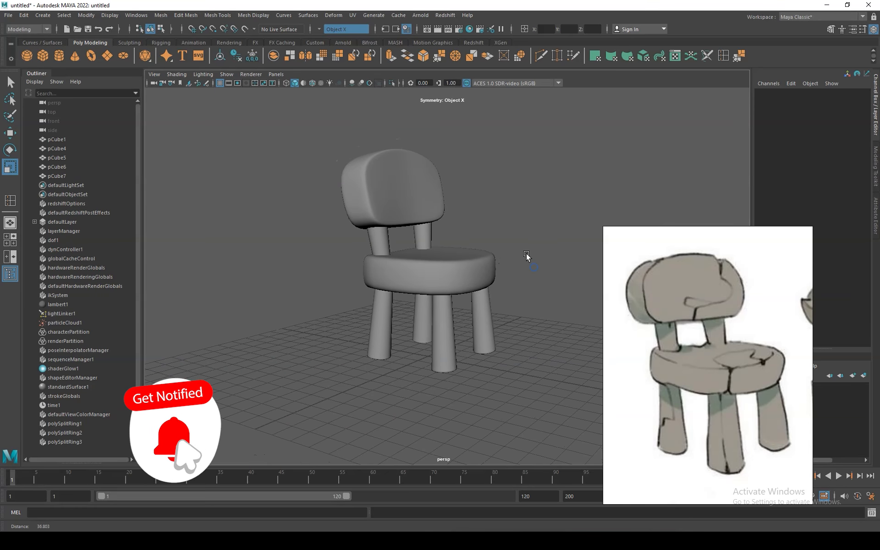
mouse_move(530, 249)
alt+mouse_down()
mouse_move(507, 247)
mouse_move(515, 246)
alt+mouse_up()
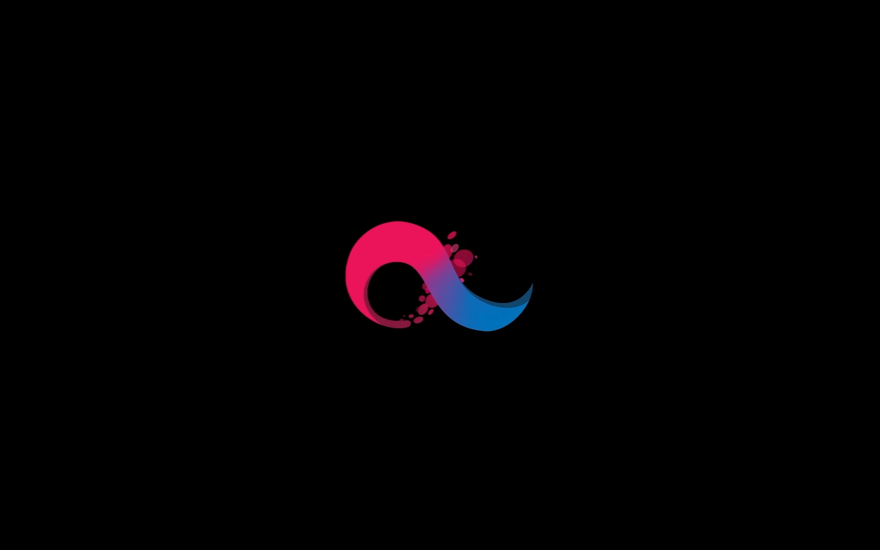